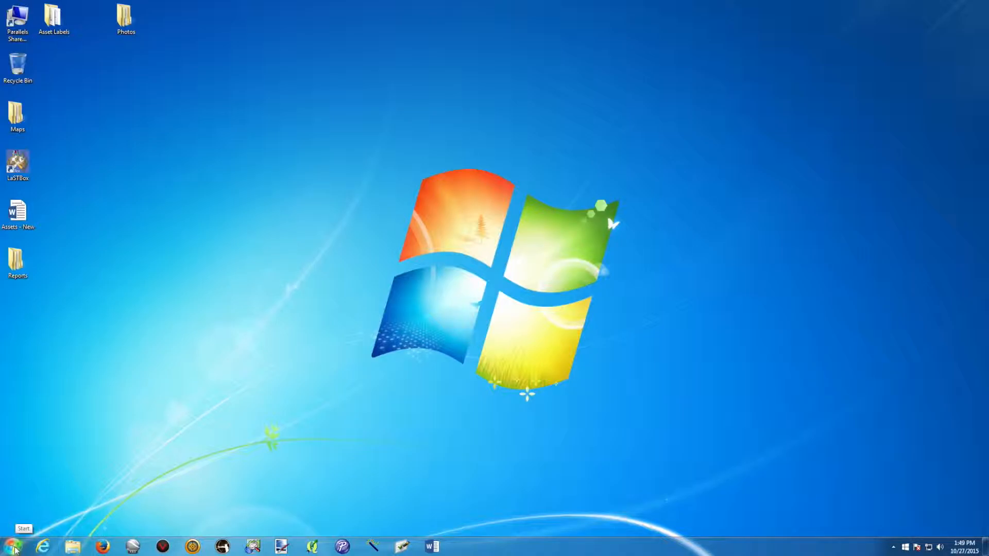
Launch Word 2013 from Start > All Programs > Microsoft Office 2013
click(15, 550)
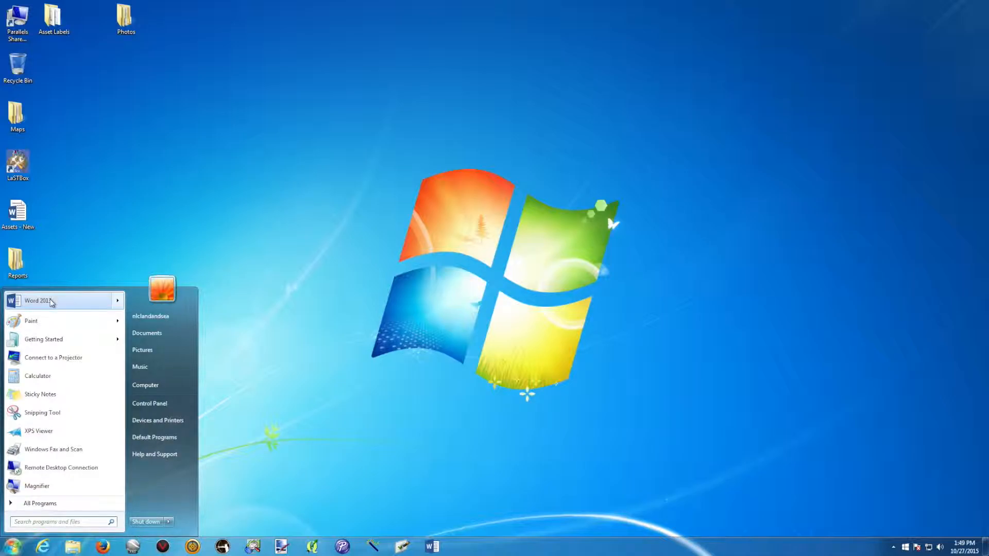
mouse_move(51, 303)
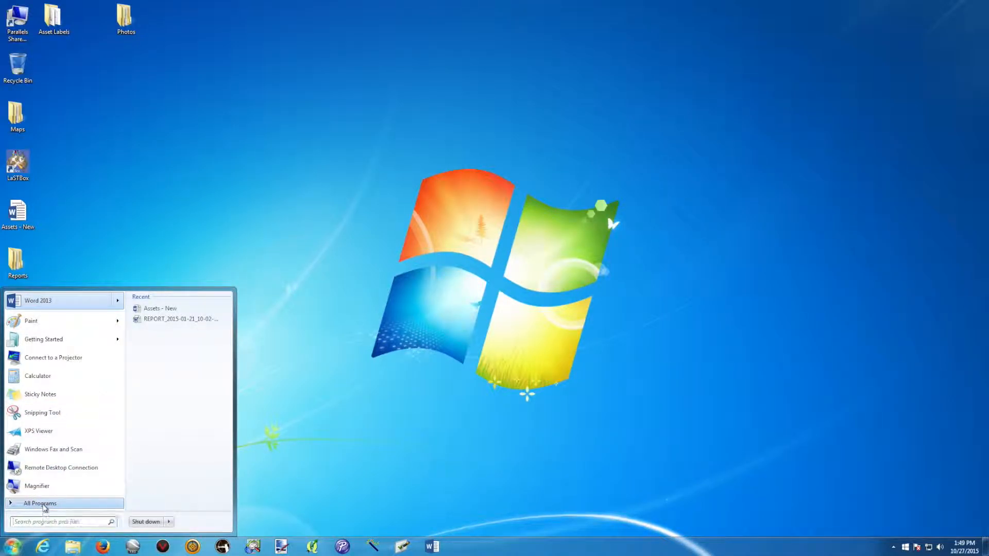
click(43, 505)
mouse_move(119, 422)
mouse_down()
mouse_move(110, 340)
mouse_move(114, 428)
mouse_up()
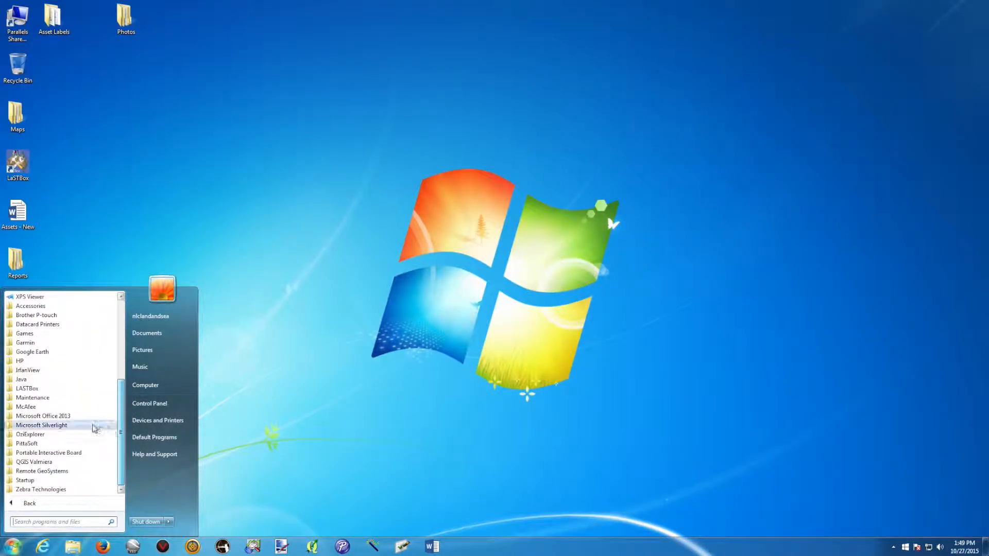
click(61, 417)
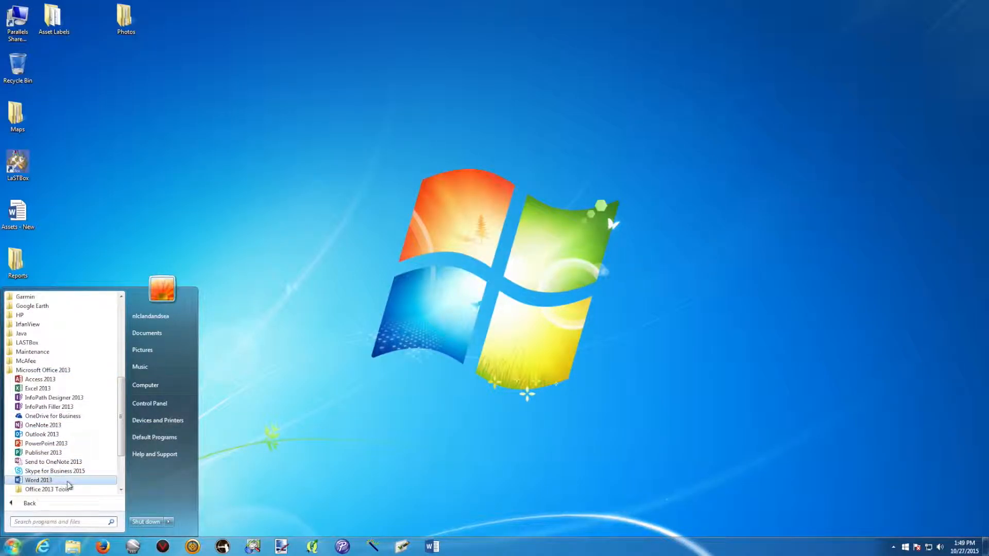
click(38, 479)
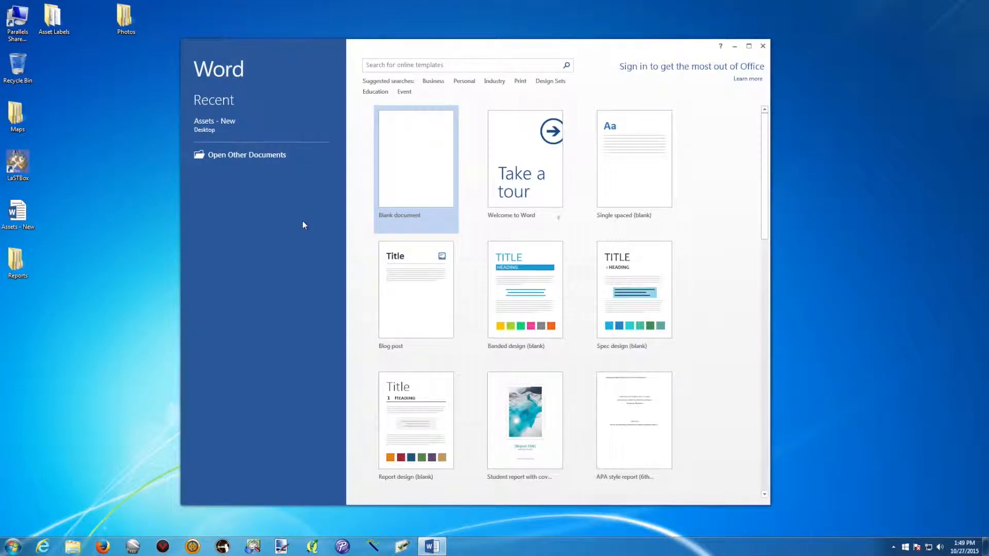
Create a blank document and move the slightly enlarged Word window higher and to the right
click(420, 154)
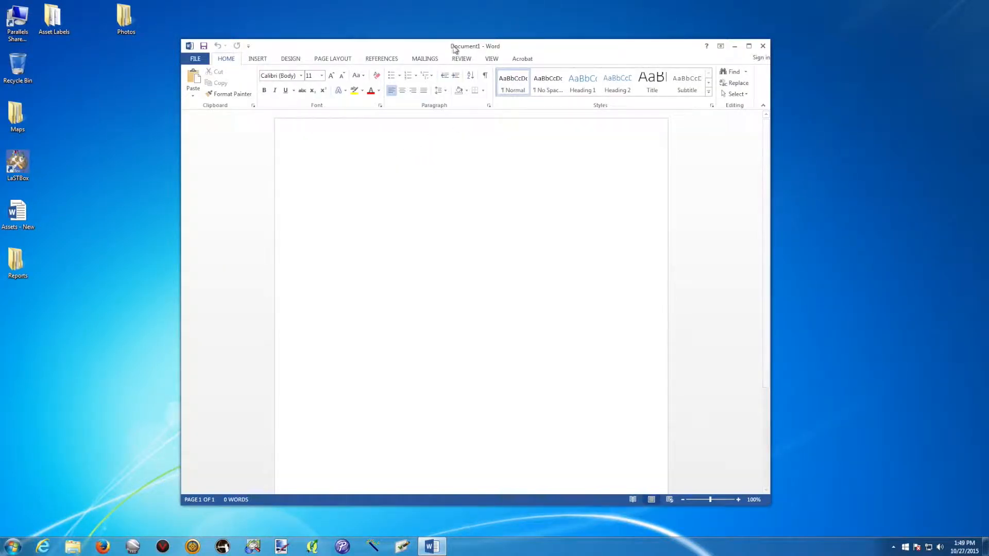
drag(461, 51, 426, 20)
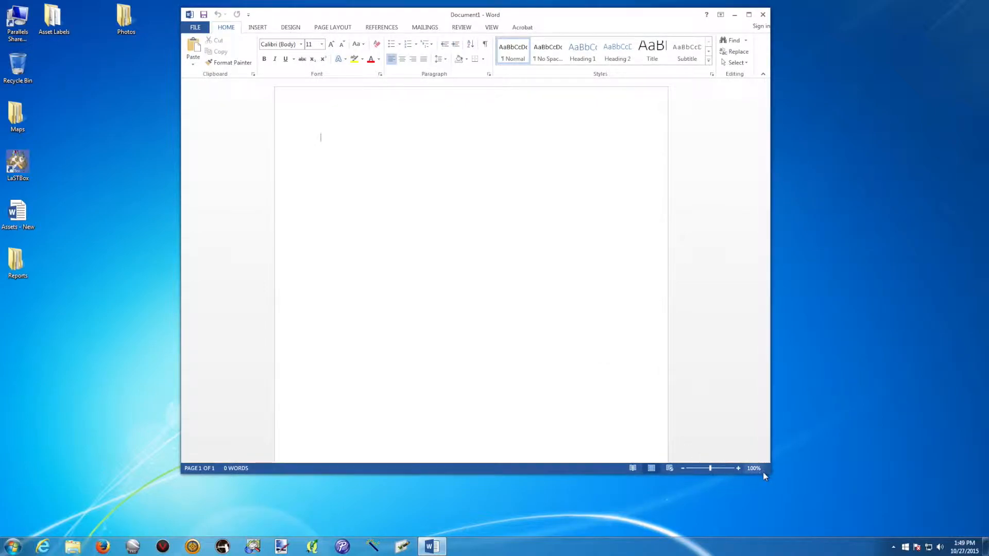
drag(764, 476, 767, 511)
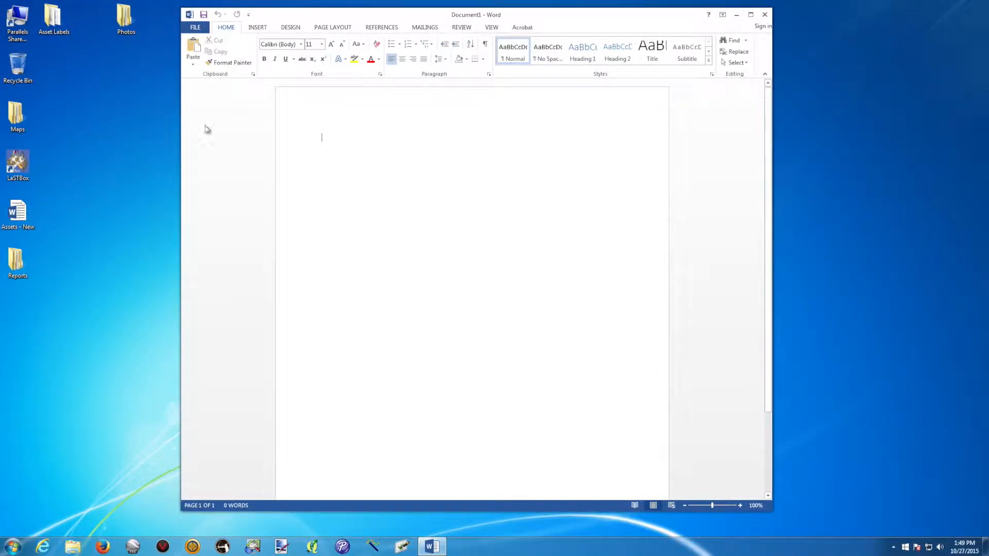
drag(340, 20, 475, 23)
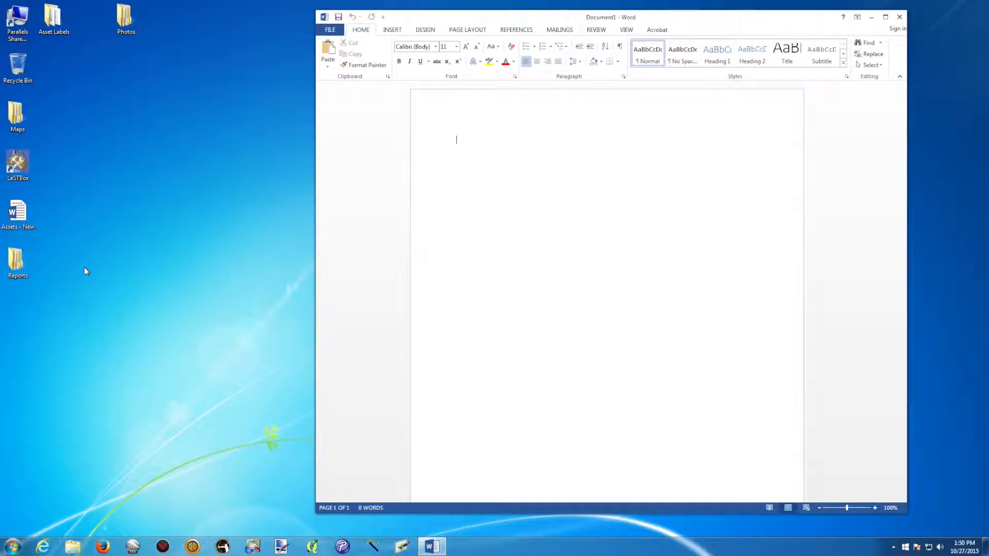
Open the Reports folder from the desktop and shift its window slightly left
double_click(18, 265)
drag(207, 16, 149, 18)
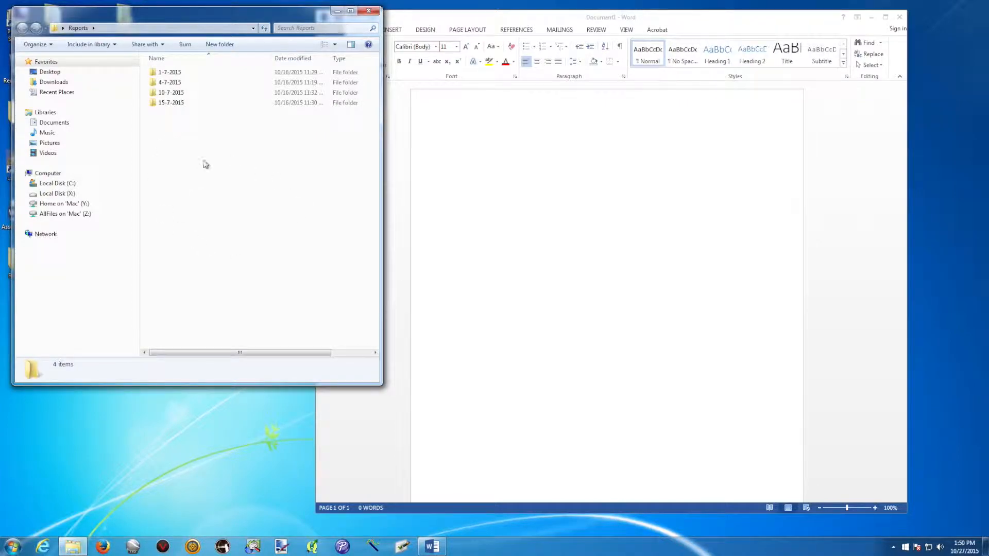
right_click(178, 146)
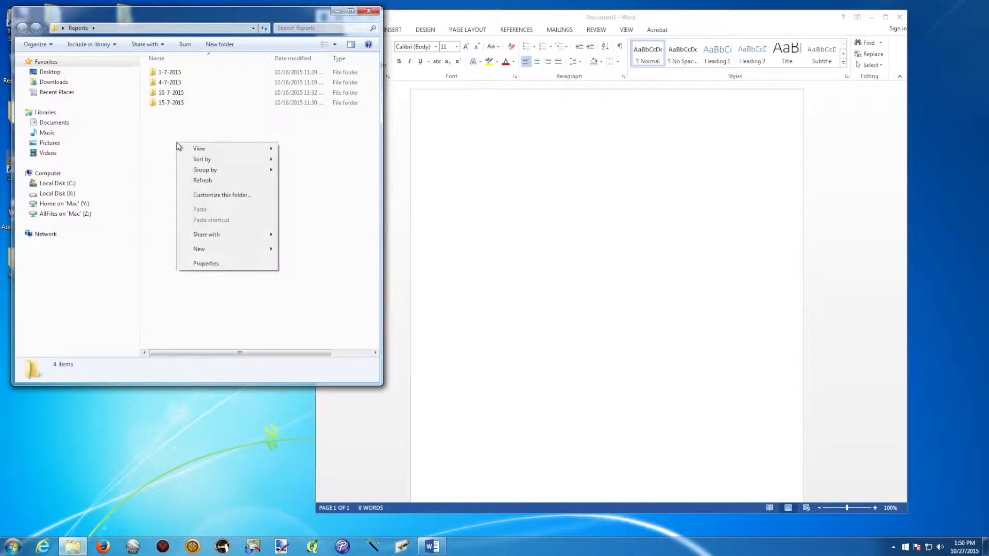
mouse_move(232, 252)
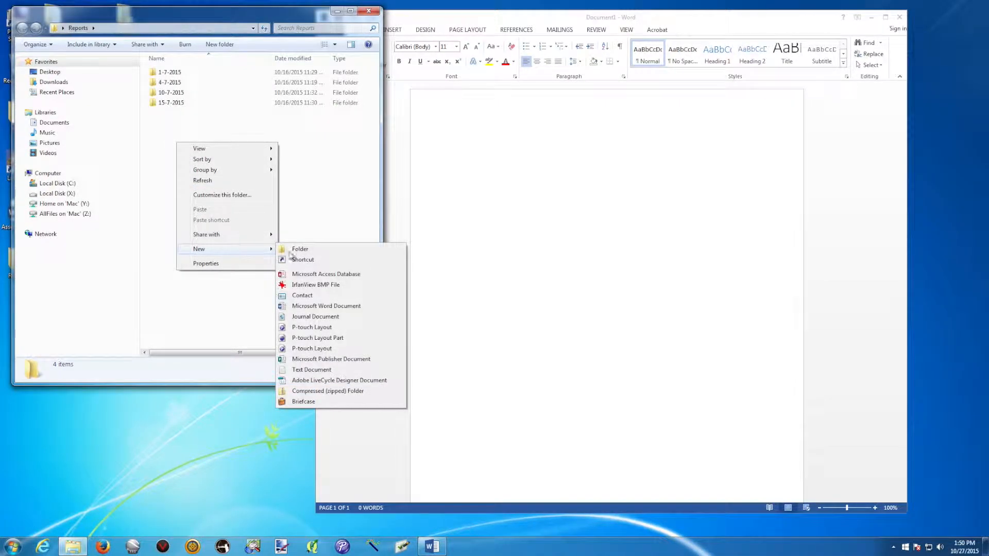
click(340, 200)
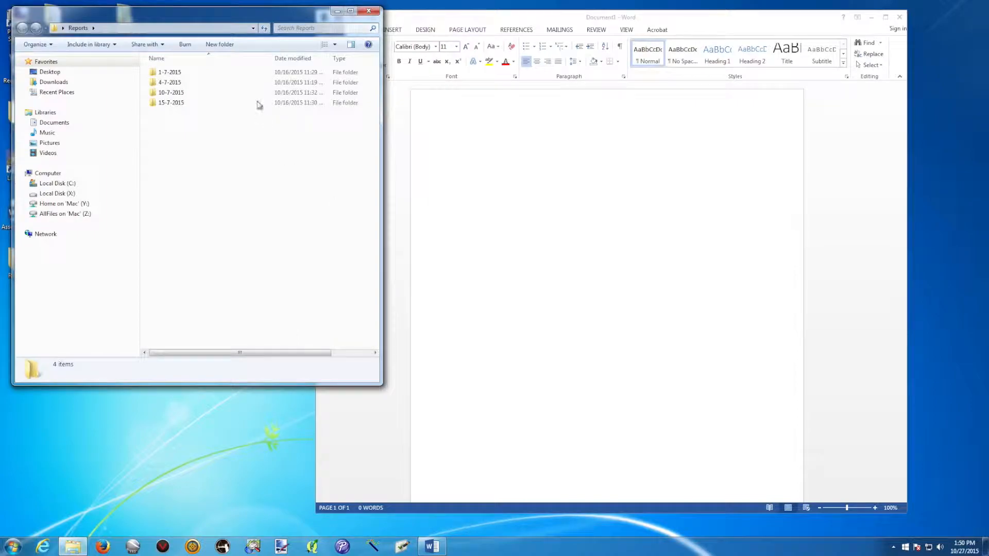
Create a new folder named 27-10-2015 inside Reports and open it
right_click(175, 153)
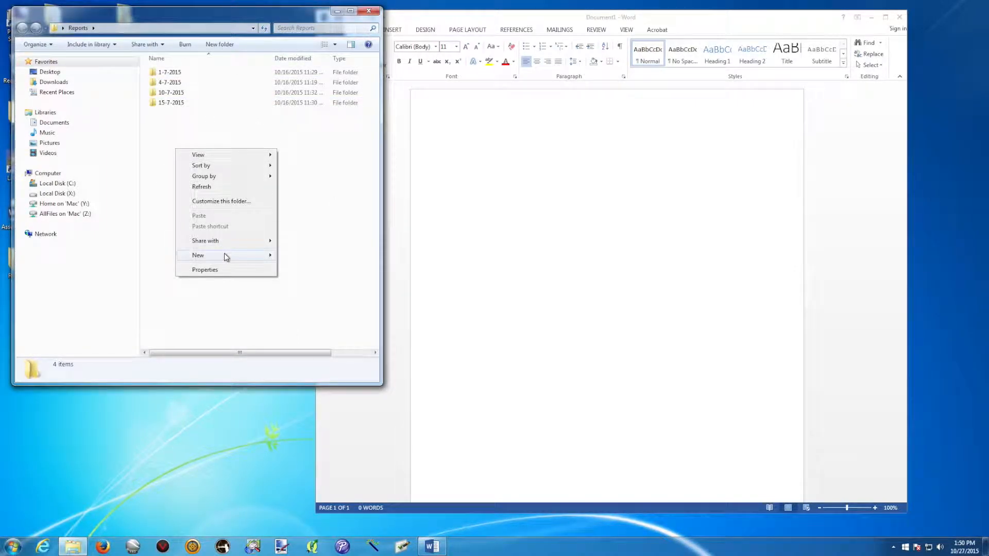
click(298, 256)
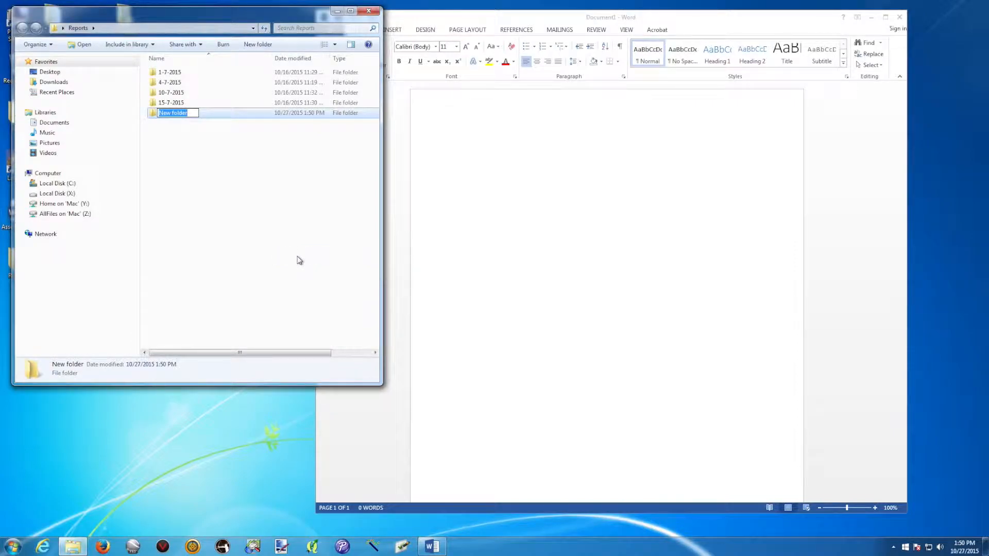
text(2)
key(slash)
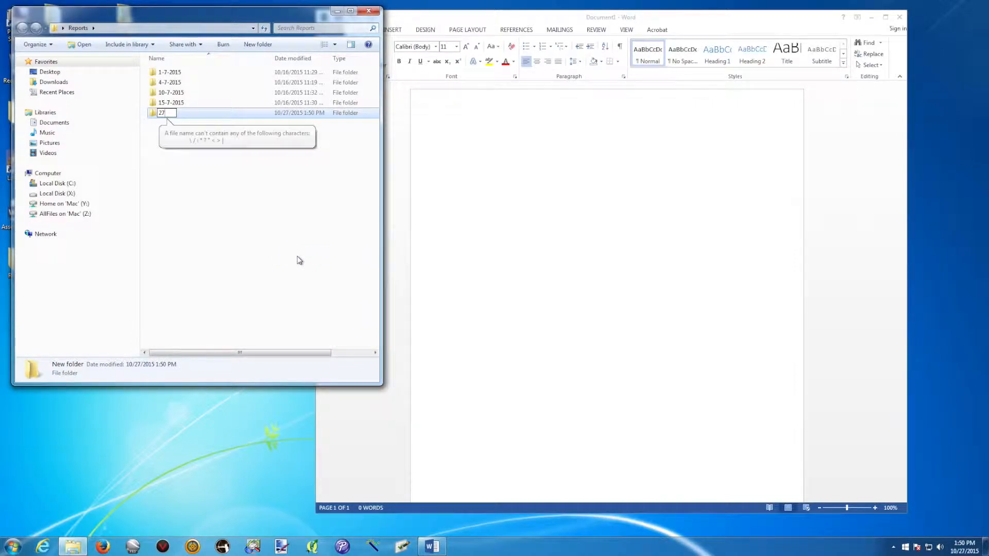
text(-10)
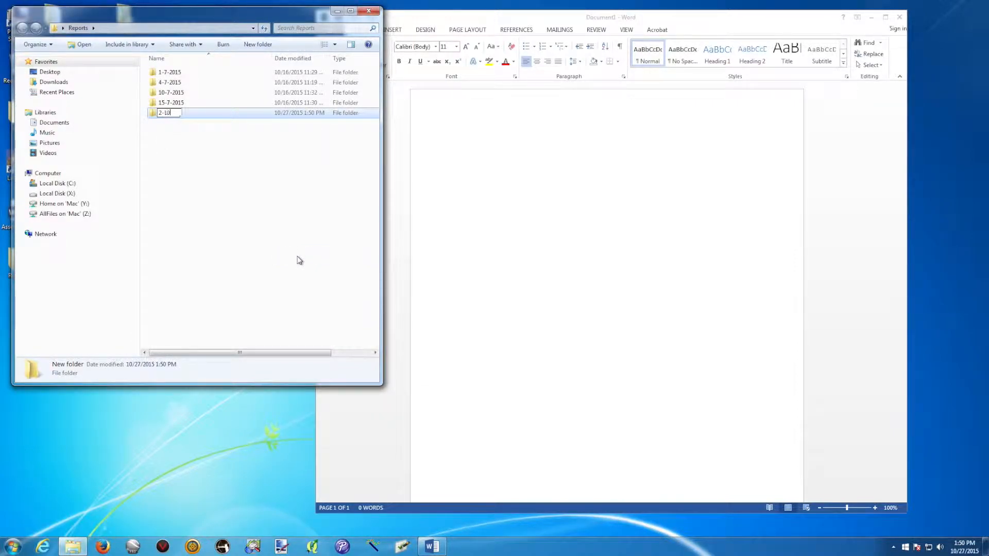
text(-2015)
key(Left)
key(Left)
key(Left)
text(7)
key(Return)
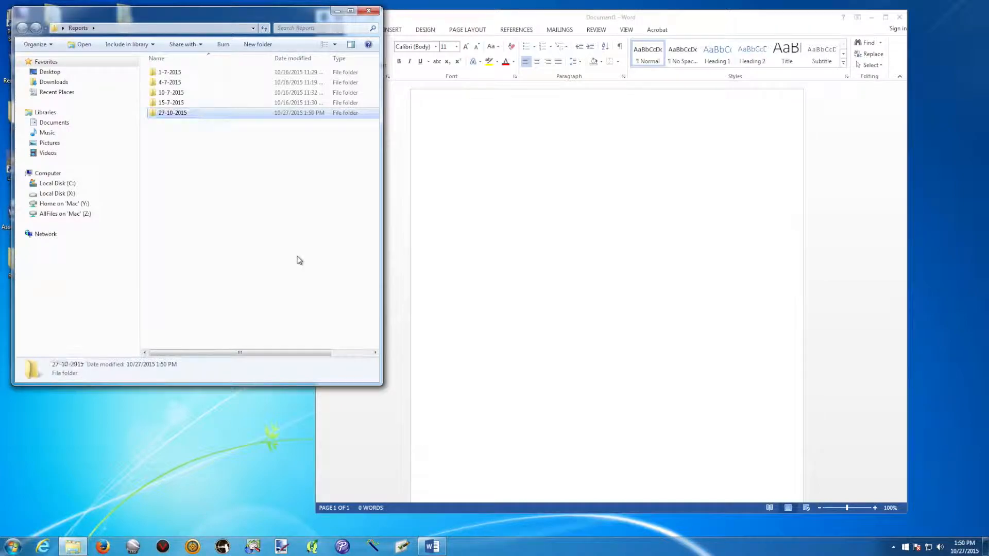
double_click(156, 115)
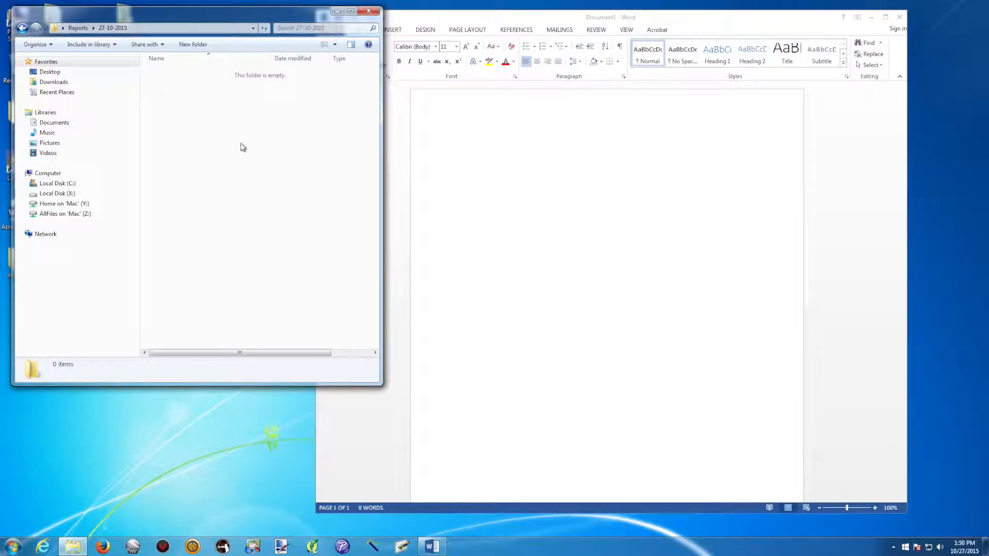
Arrange the Explorer window and Word side by side
click(261, 18)
drag(261, 18, 255, 17)
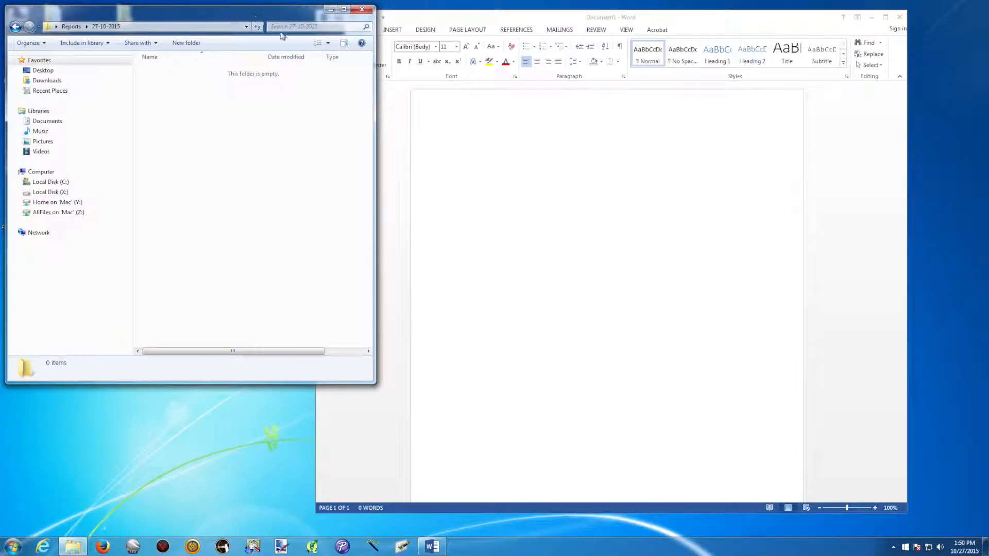
drag(463, 23, 541, 22)
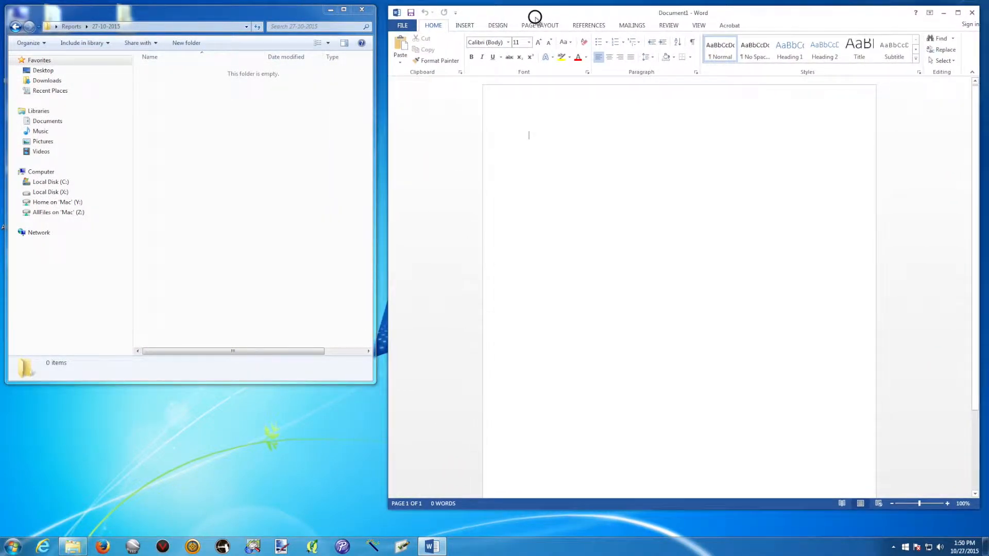
Save the document as 'Report Fisheries 27-10-2015' in Desktop > Reports > 27-10-2015
click(409, 27)
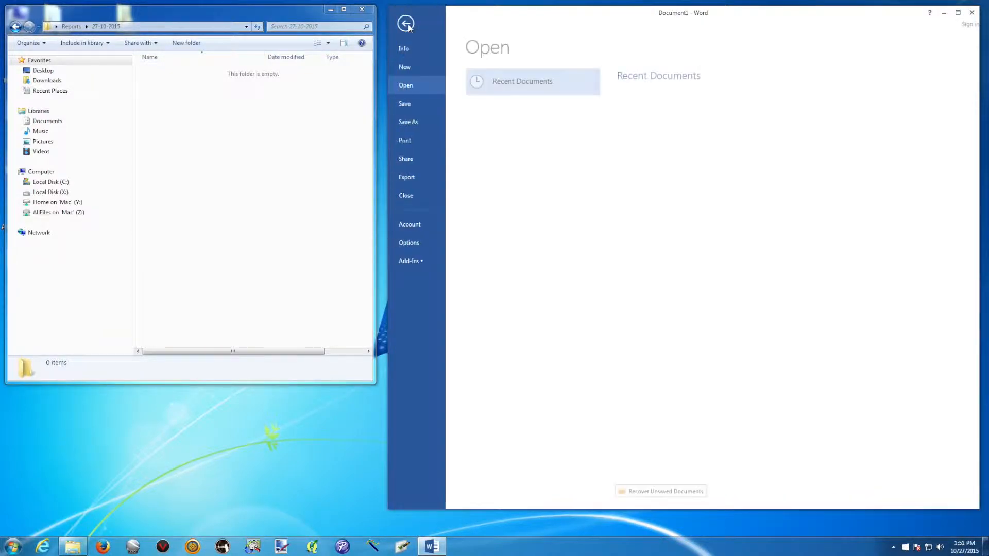
click(409, 122)
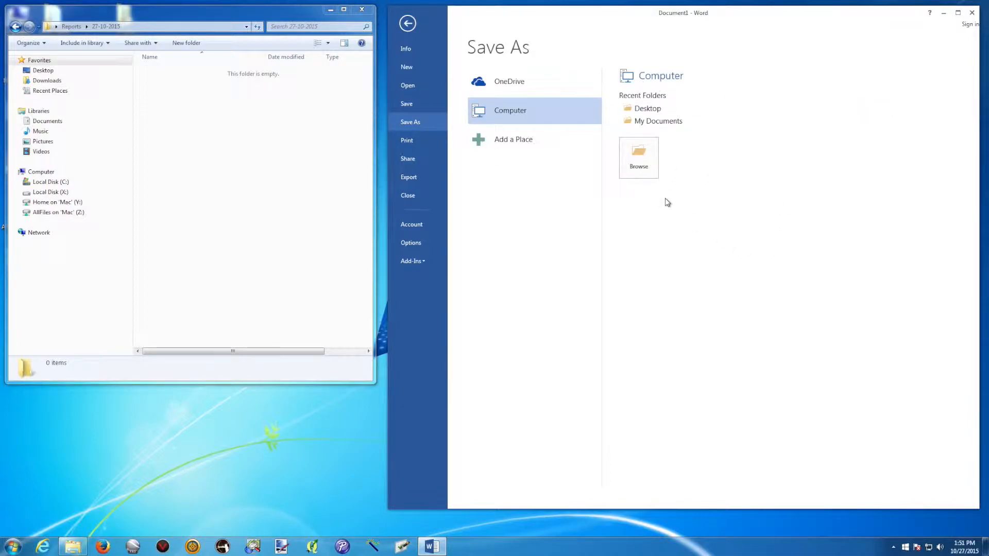
click(647, 161)
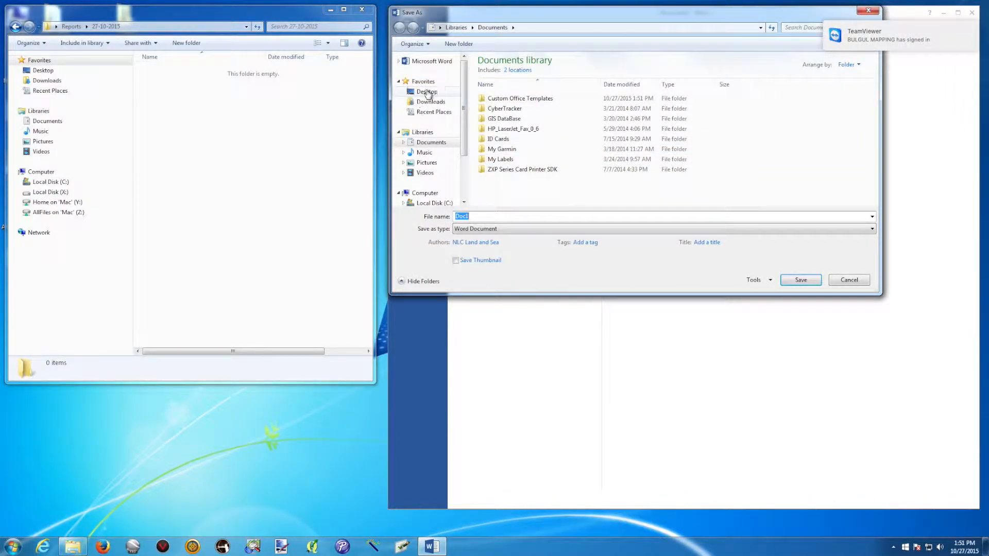
click(427, 93)
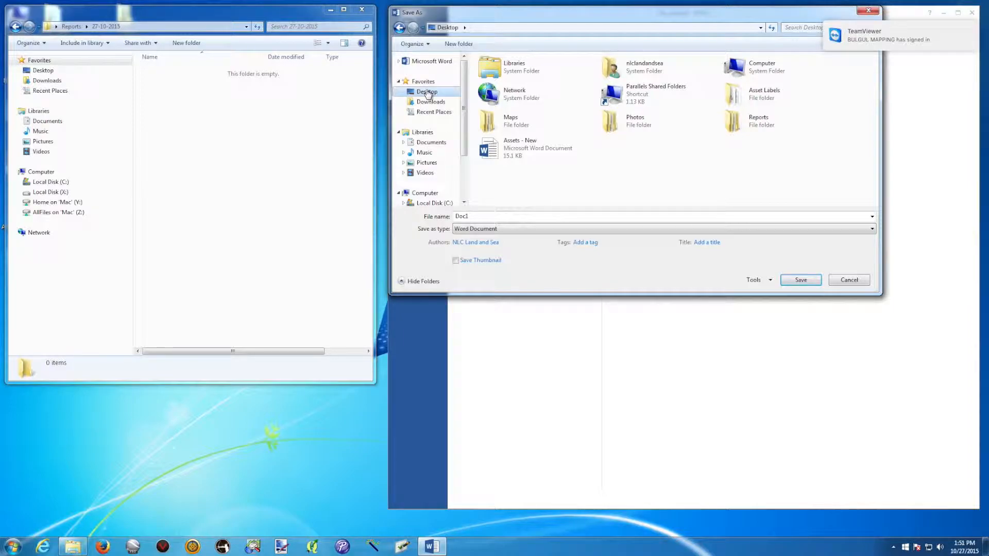
click(734, 121)
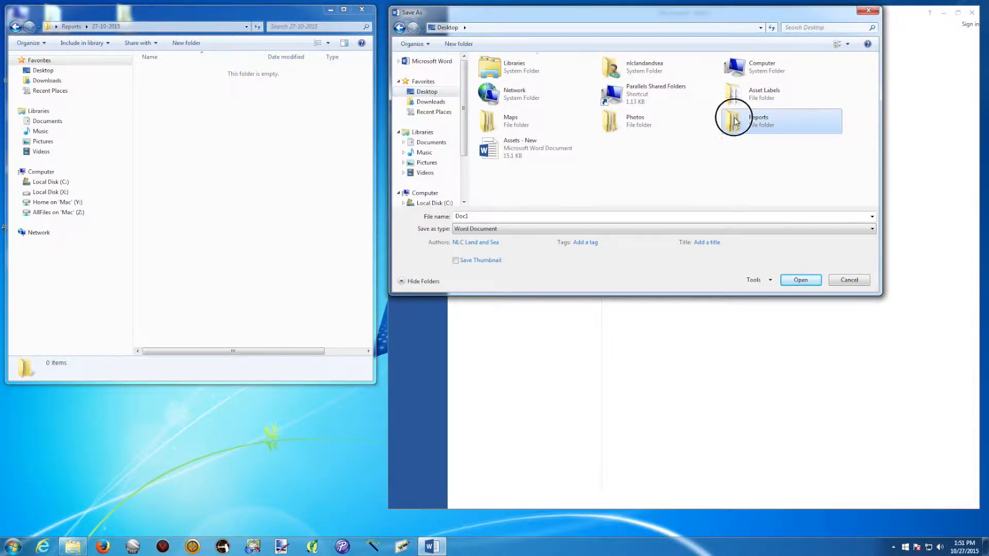
double_click(734, 121)
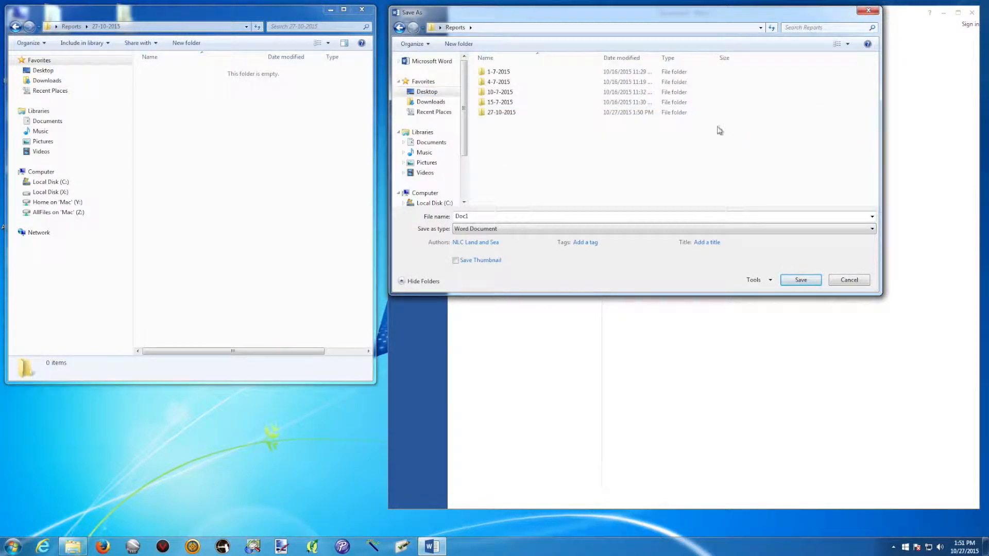
double_click(491, 112)
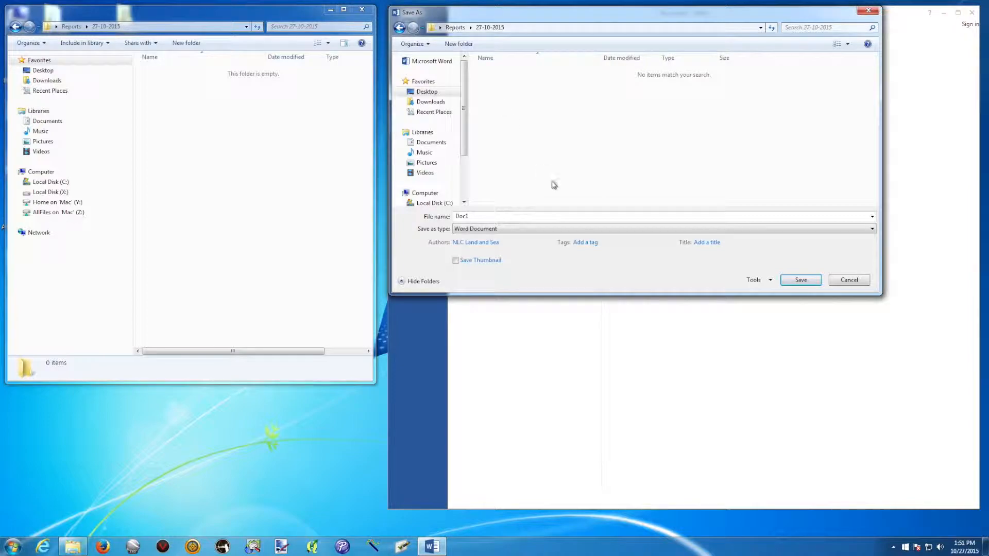
click(488, 215)
drag(479, 216, 441, 219)
text(Report Fisheries 27-10-2015)
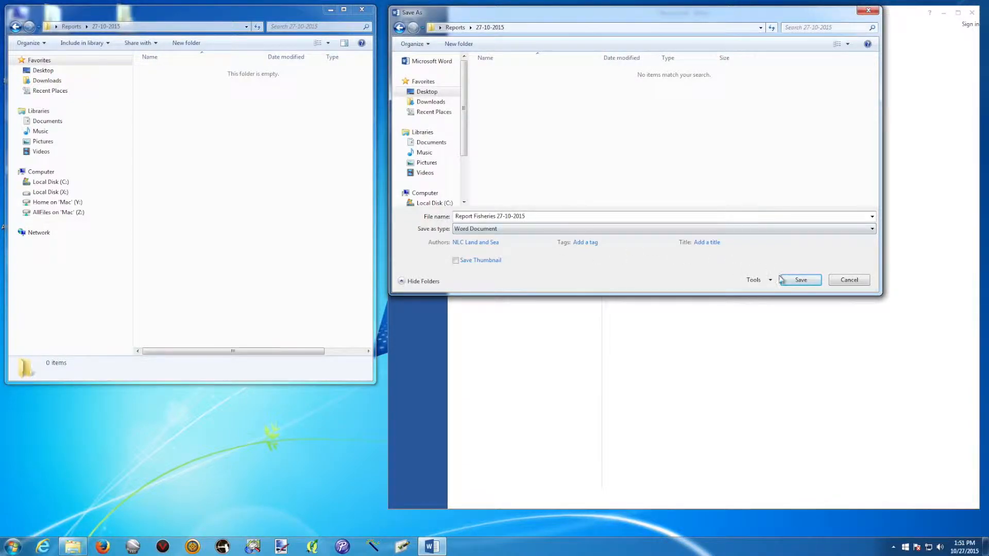
click(799, 280)
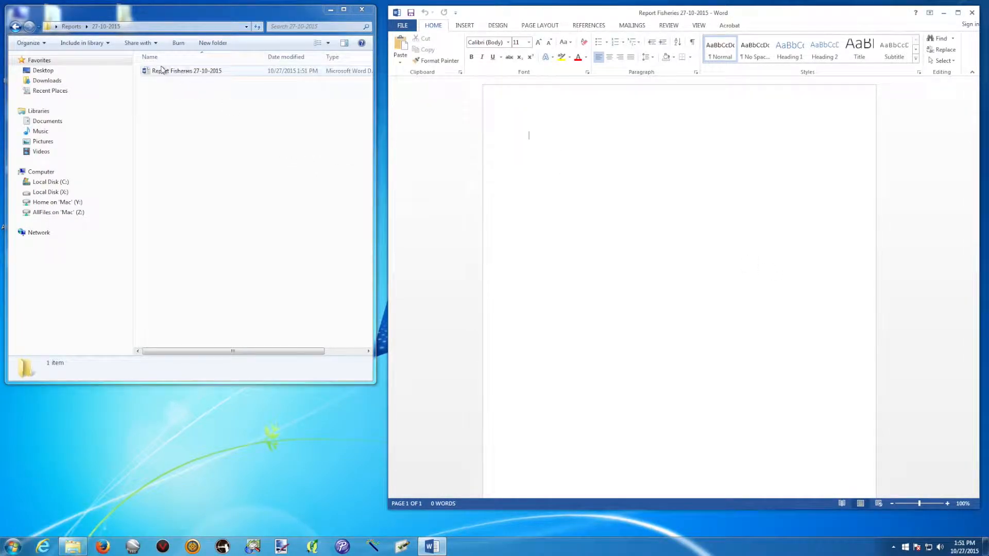
mouse_move(172, 26)
mouse_down()
mouse_move(176, 129)
mouse_move(174, 27)
mouse_up()
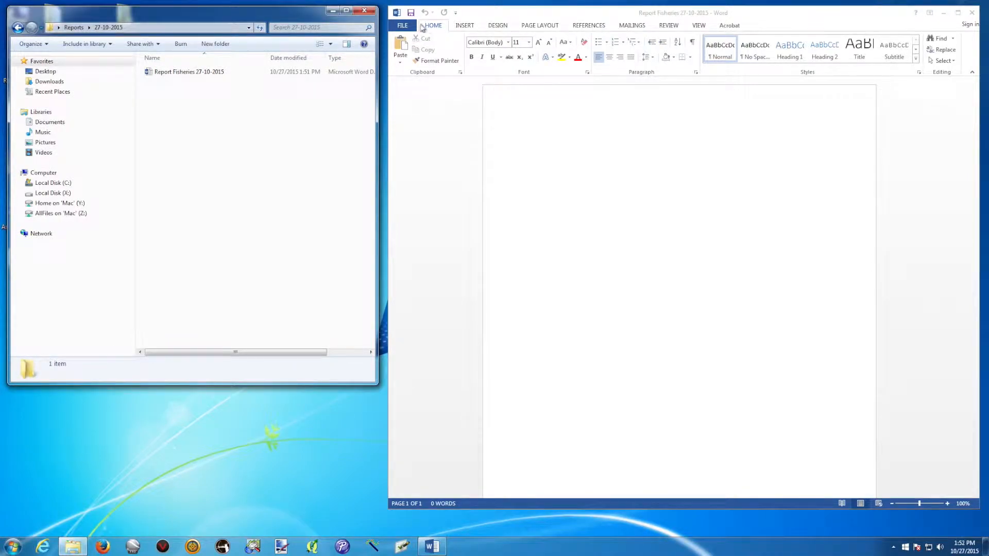
double_click(16, 260)
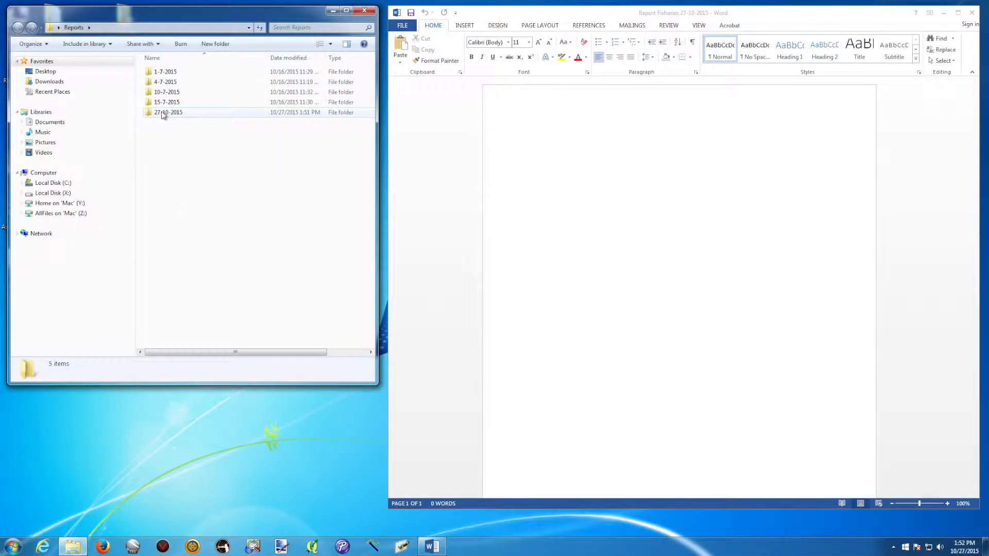
double_click(163, 113)
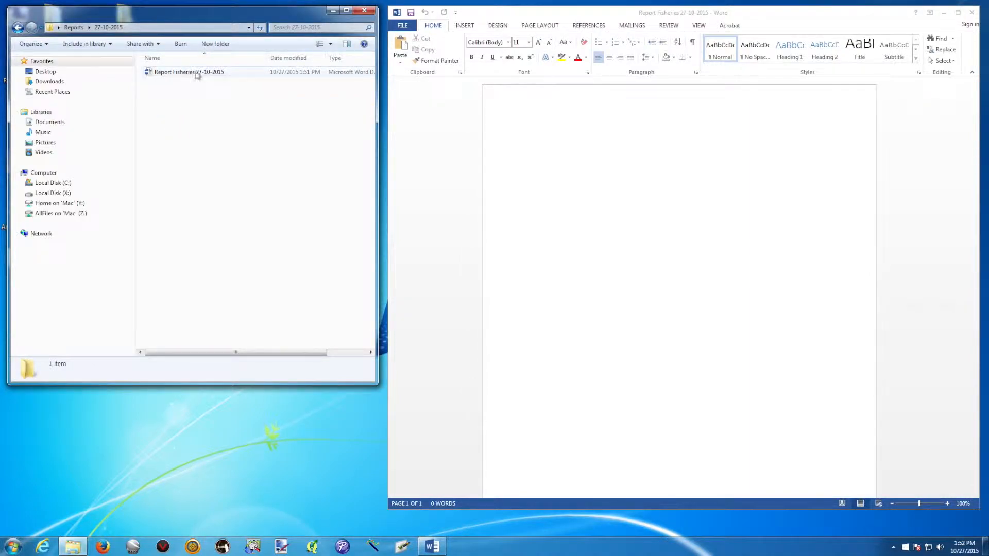
click(644, 222)
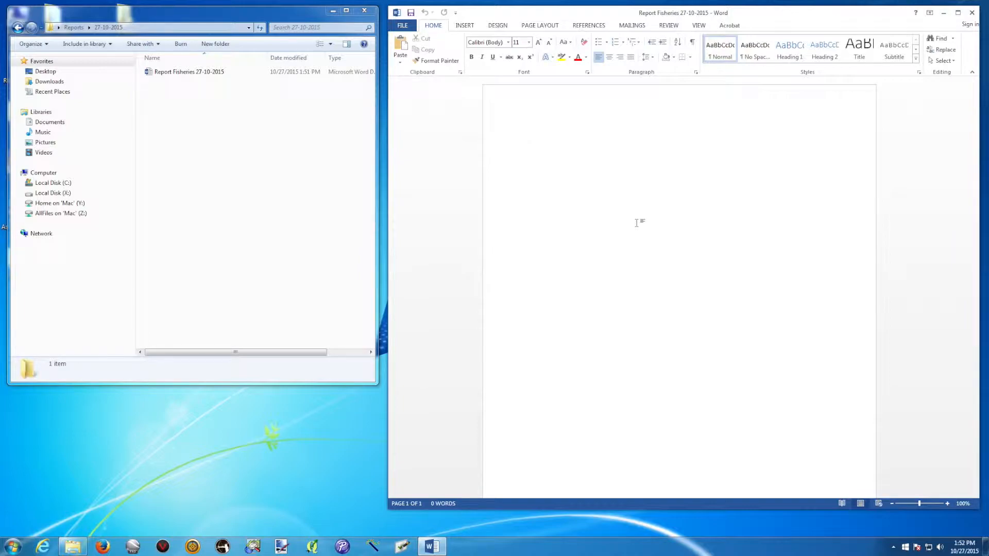
Type the name title line, 'Fisheries Report', '27/10/2015' and four lines of placeholder text
text(Fi)
text(sheries )
text(Report  )
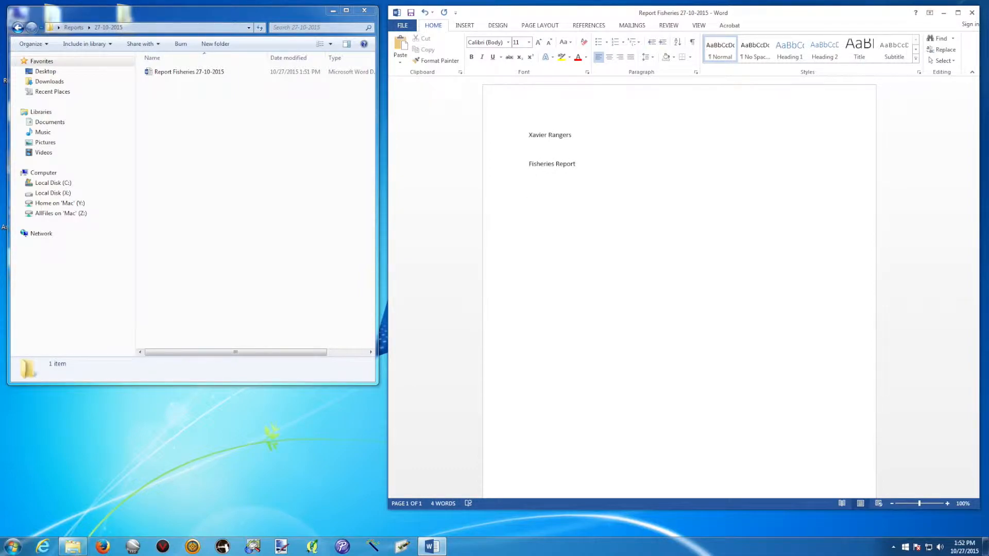
text(27/10/2015    )
text(Dal;kjfg;lkdjsg;ljsdf;lgj)
key(Return)
text(adlfkghj)
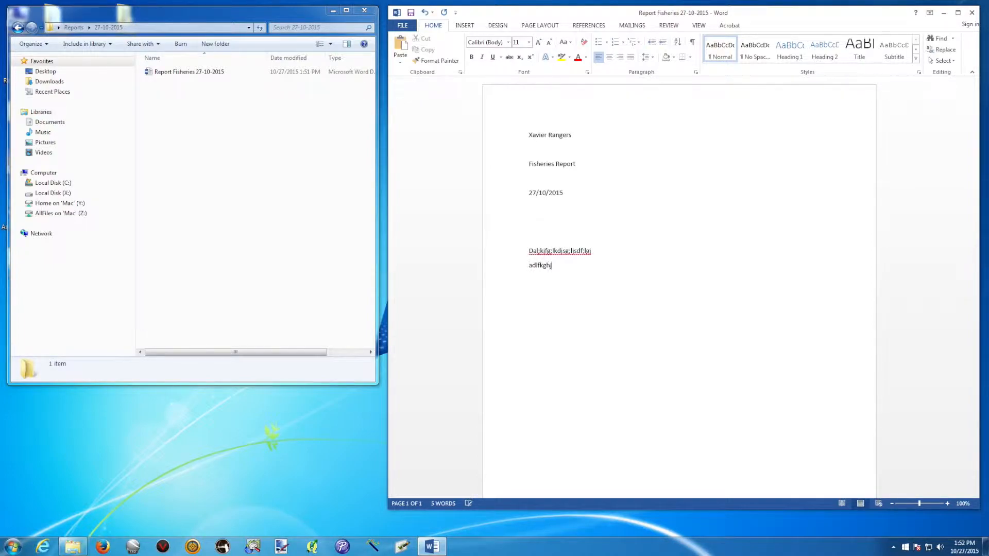
text(lakdjhfglkjadhlfgkjsdf)
key(Return)
text(lakdjfhglkjahdflgkjhadlkfghj)
key(Return)
key(Return)
text(aldkfghjlkjadhfglkjhadflkgh)
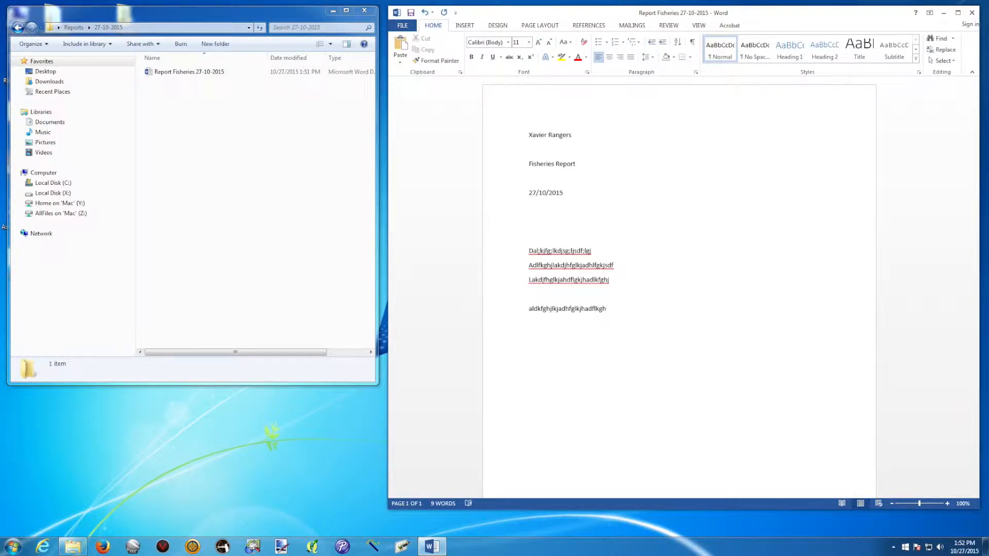
click(603, 192)
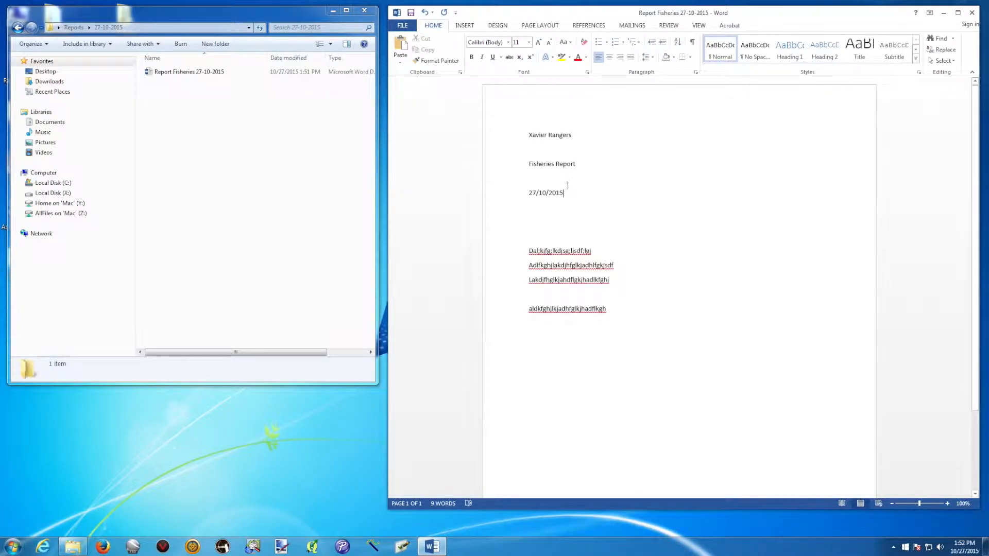
Centre the top title line, grow it to 26 pt and make it bold
drag(575, 135, 530, 135)
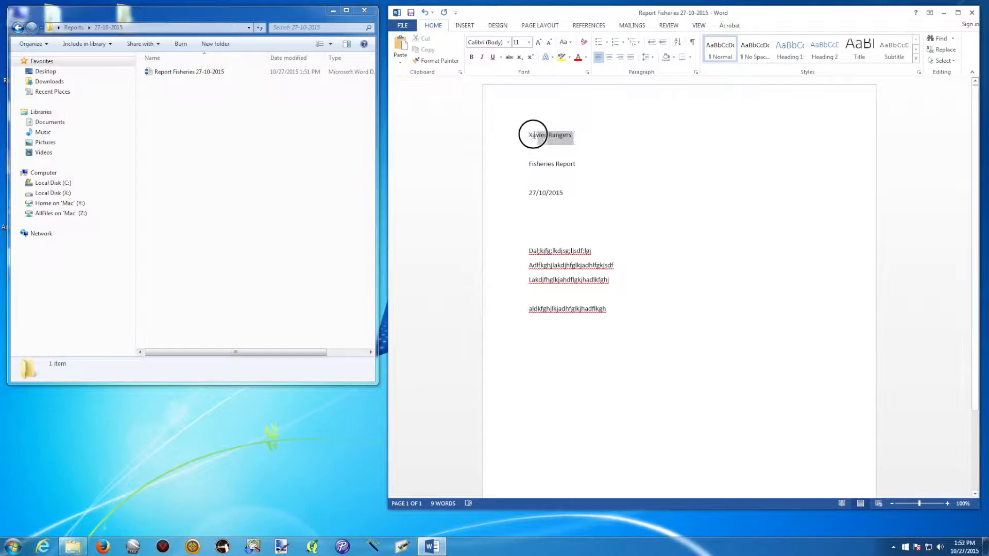
click(574, 165)
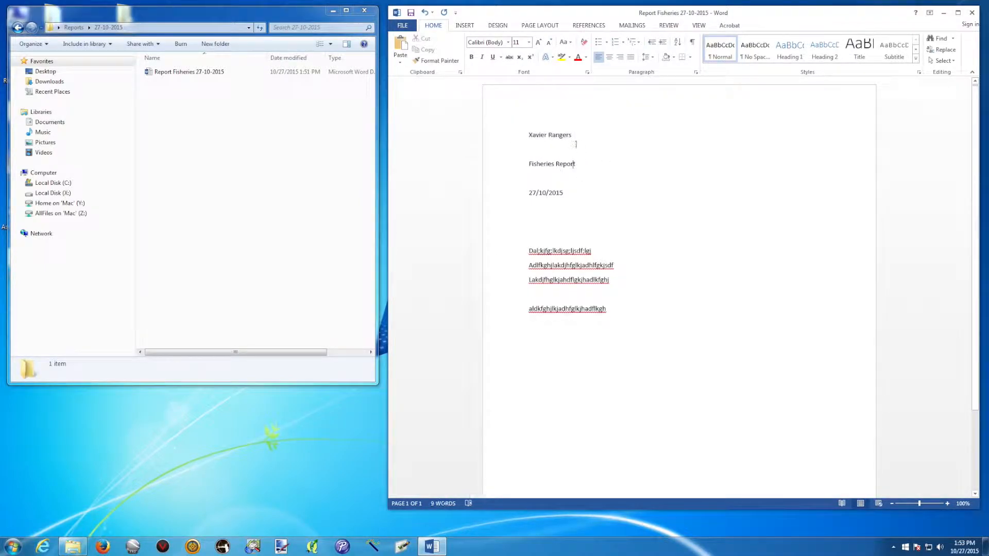
drag(578, 135, 533, 134)
click(565, 194)
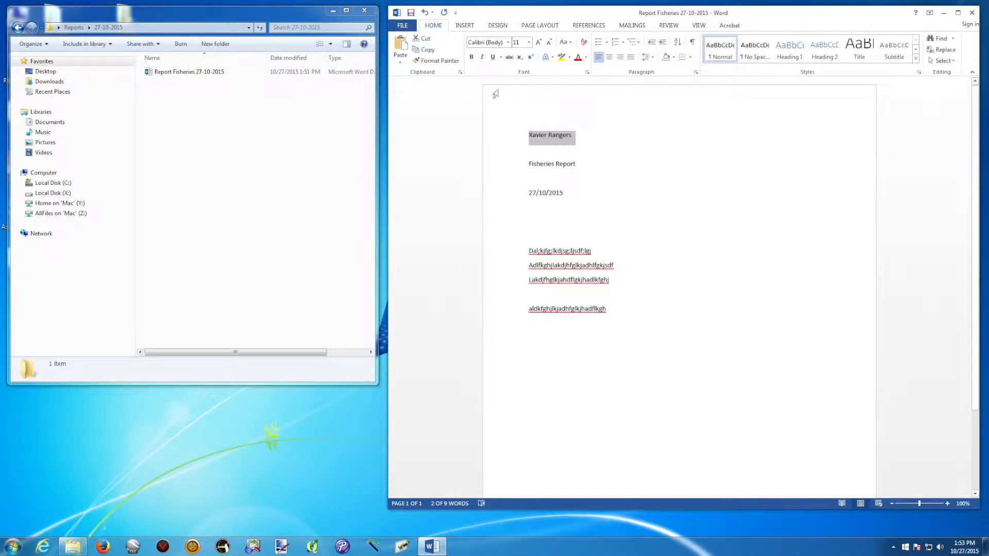
click(611, 60)
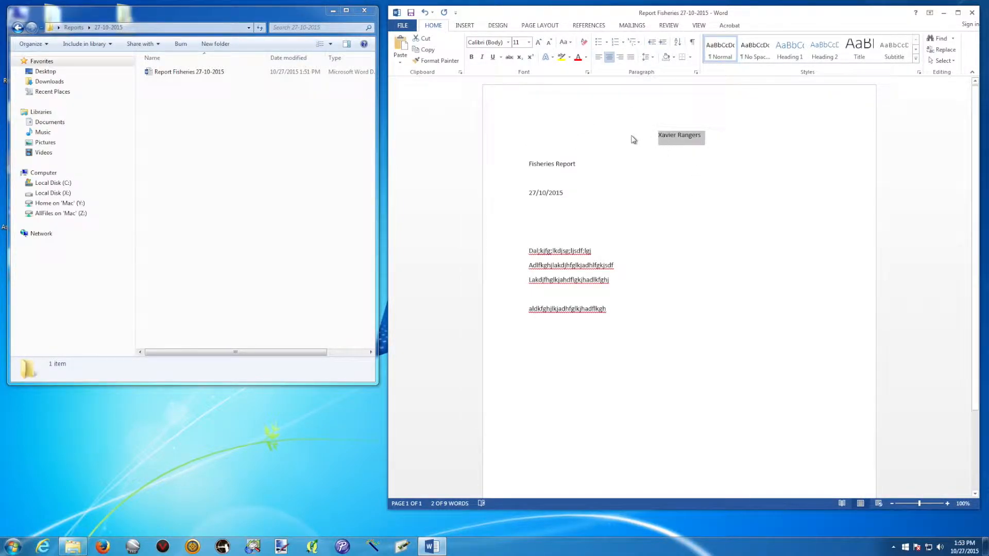
click(538, 42)
click(538, 42)
click(538, 42)
click(538, 42)
click(538, 42)
click(538, 42)
click(539, 42)
click(538, 42)
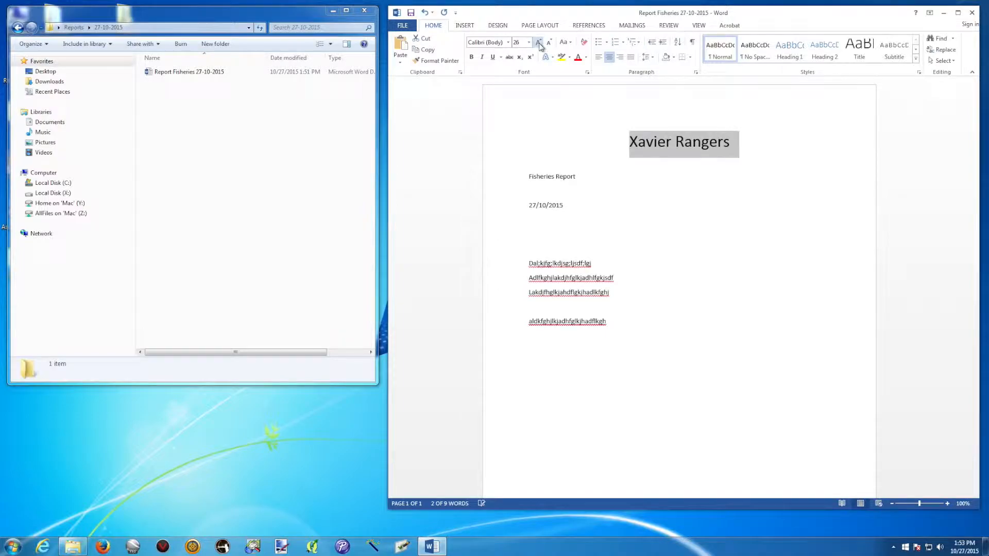
click(471, 57)
click(653, 206)
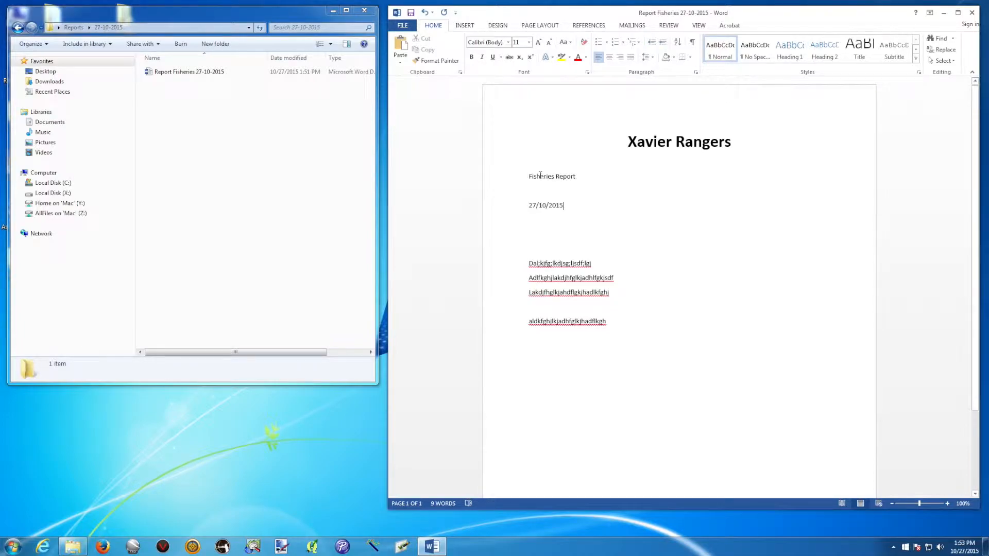
Make the 'Fisheries Report' and '27/10/2015' lines bold, centred and 22 pt
click(563, 205)
drag(563, 205, 525, 183)
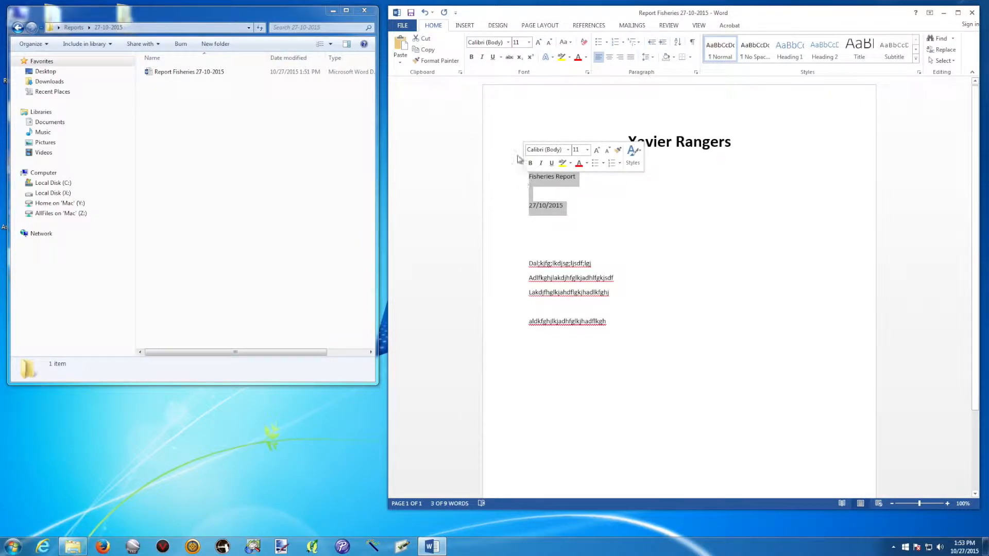
click(474, 60)
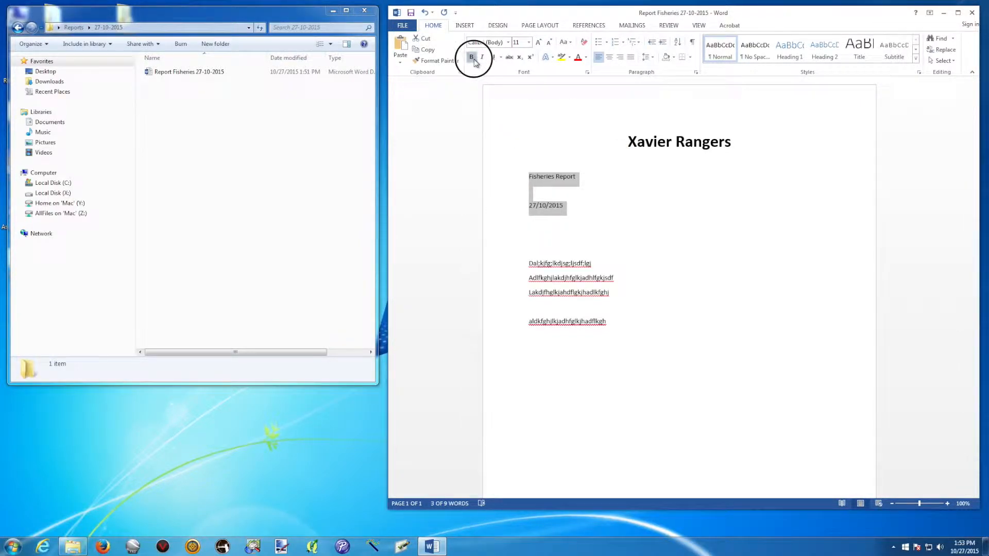
click(538, 43)
click(538, 43)
click(538, 43)
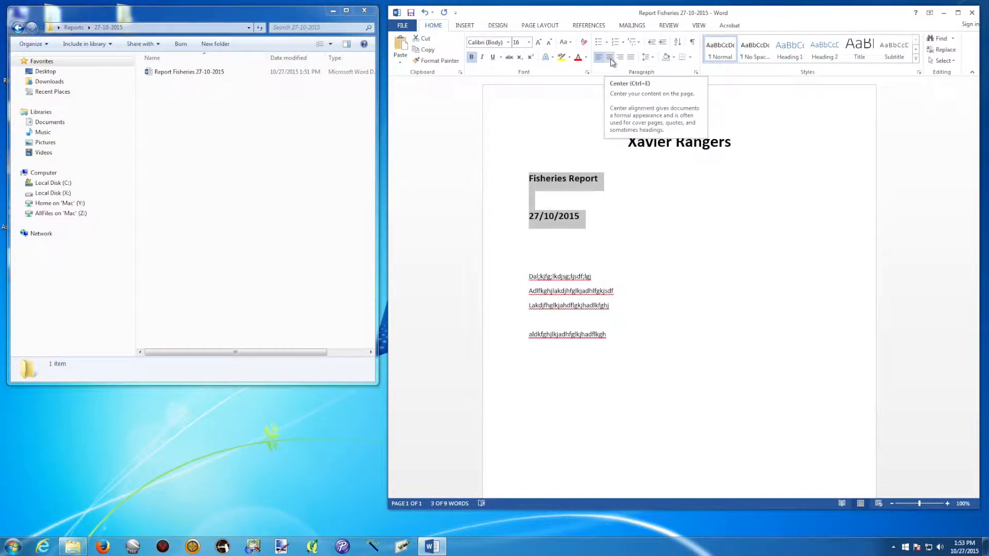
click(610, 58)
click(538, 43)
click(538, 44)
click(538, 44)
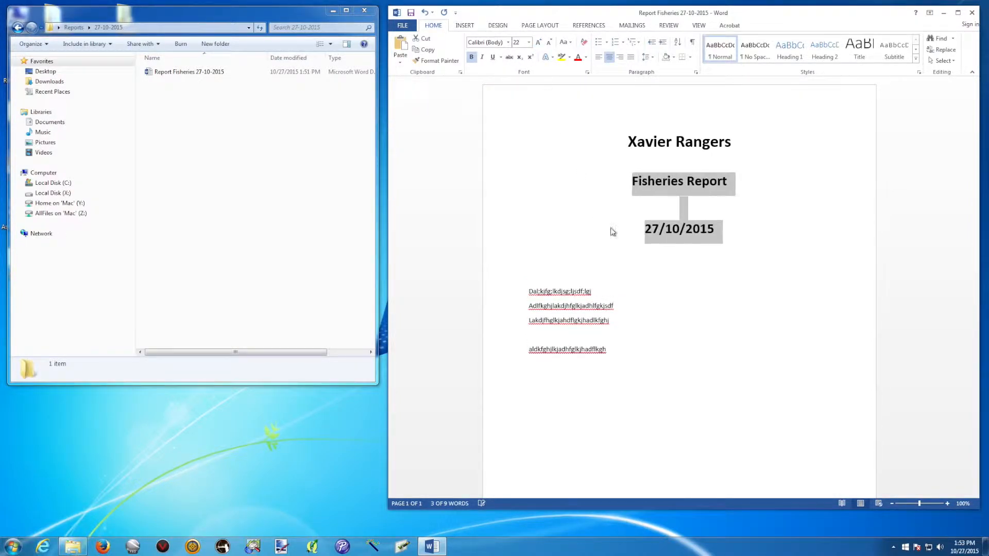
click(630, 268)
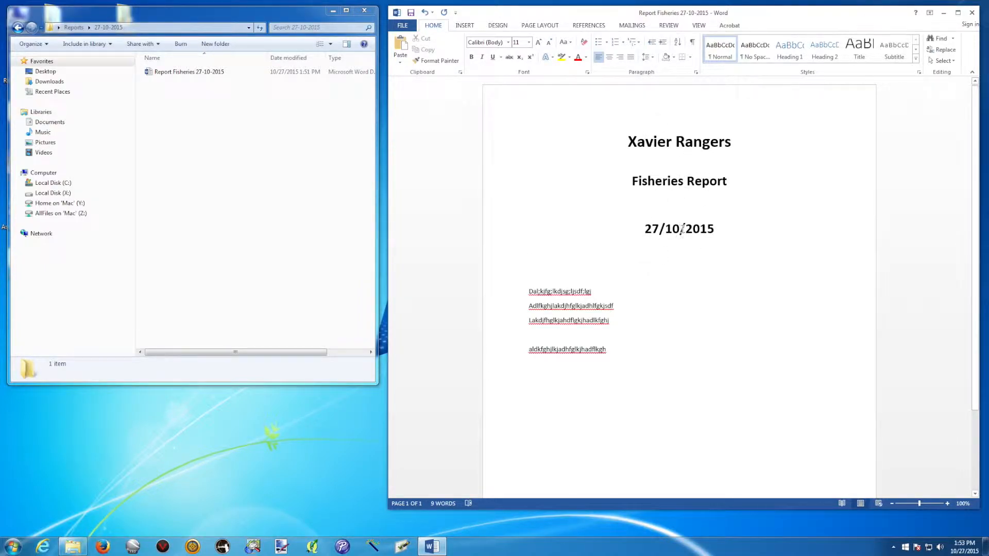
Add another placeholder body line followed by empty paragraphs
scroll(594, 263, down, 1)
click(620, 276)
click(611, 323)
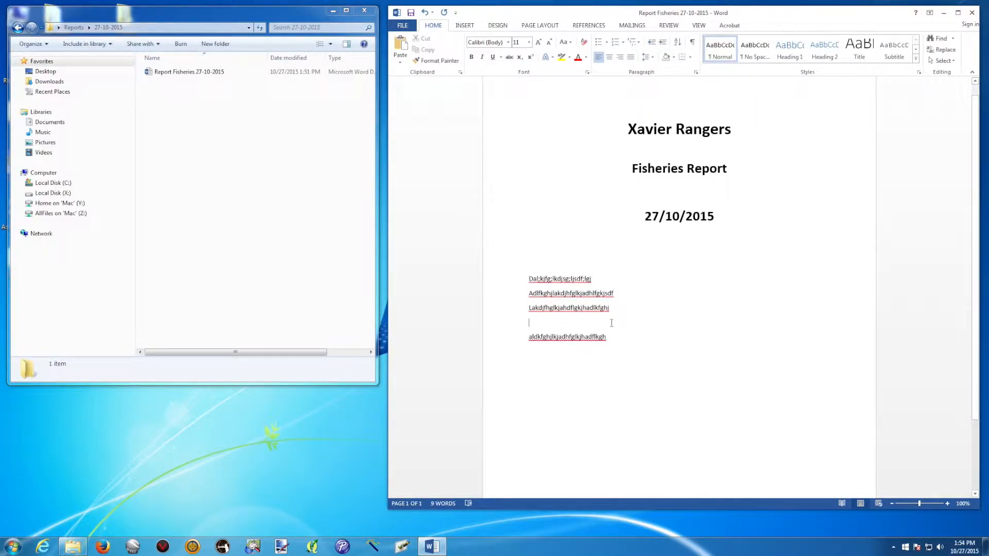
text(.bdklnldskjfglkdsfg)
key(Return)
key(Return)
key(Return)
key(Return)
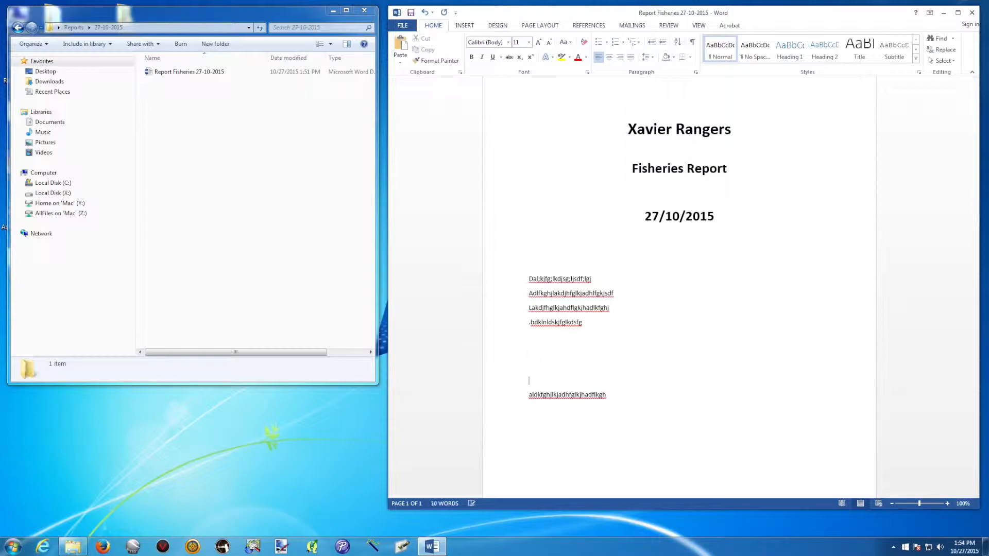
Make the first body line a bold 14 pt subheading and save the report
drag(616, 282, 529, 279)
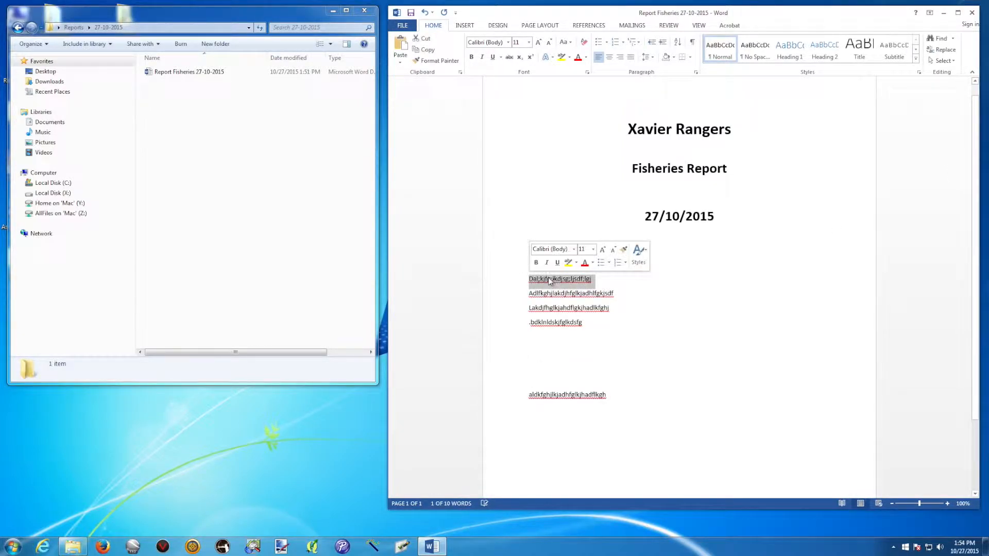
click(471, 56)
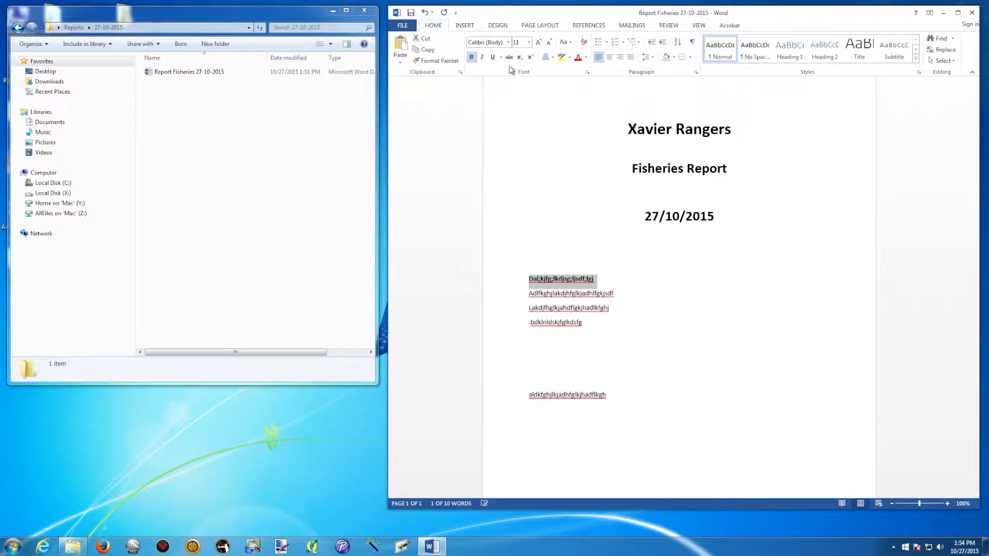
click(537, 43)
click(538, 43)
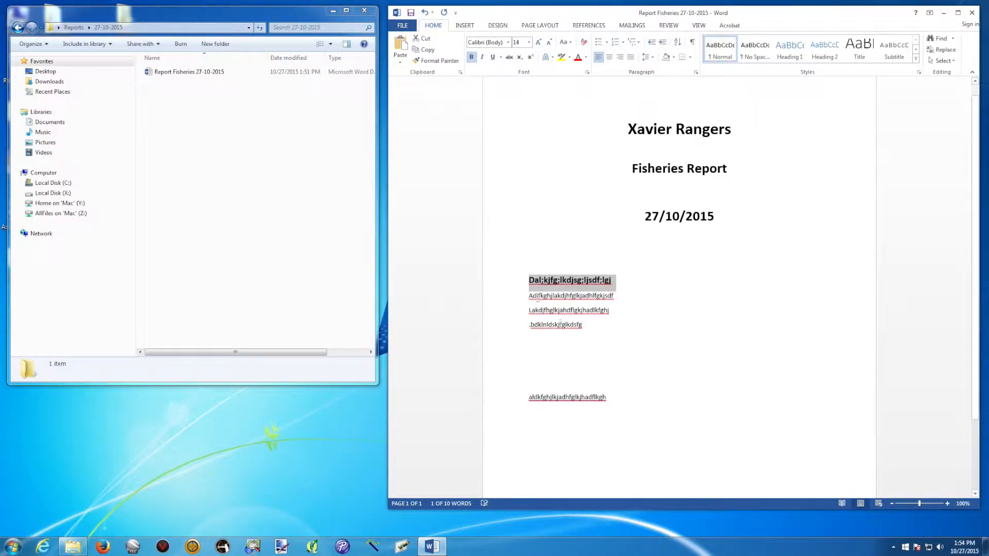
click(530, 324)
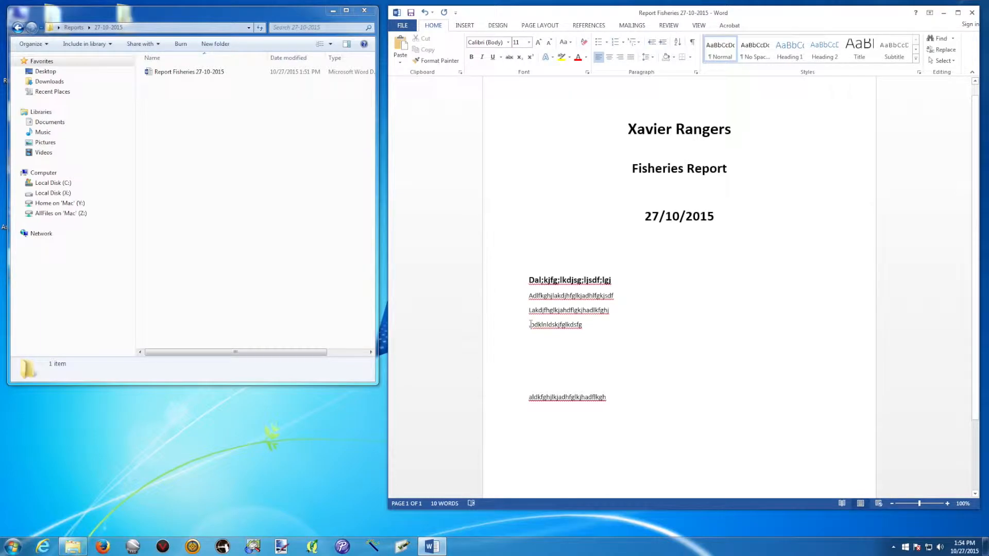
key(Return)
key(Return)
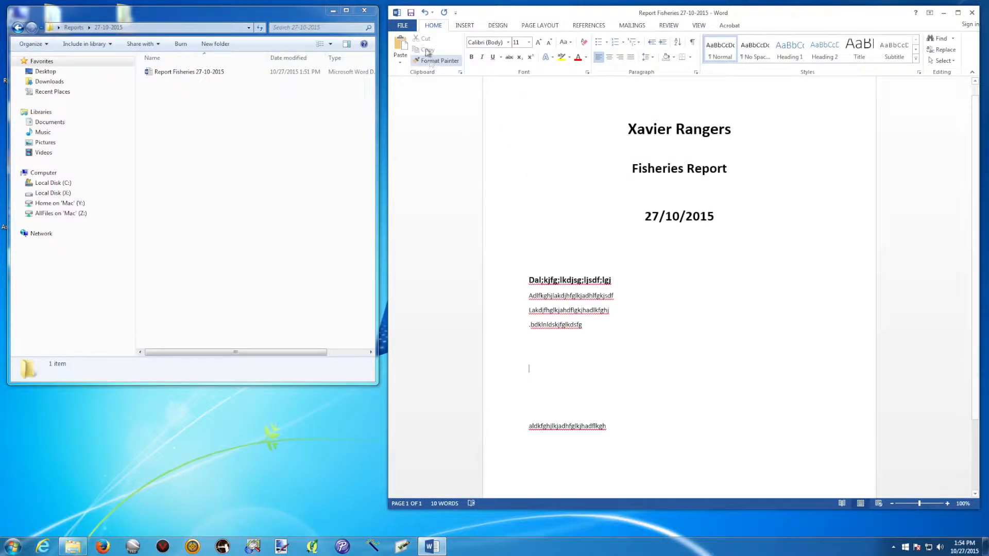
click(410, 12)
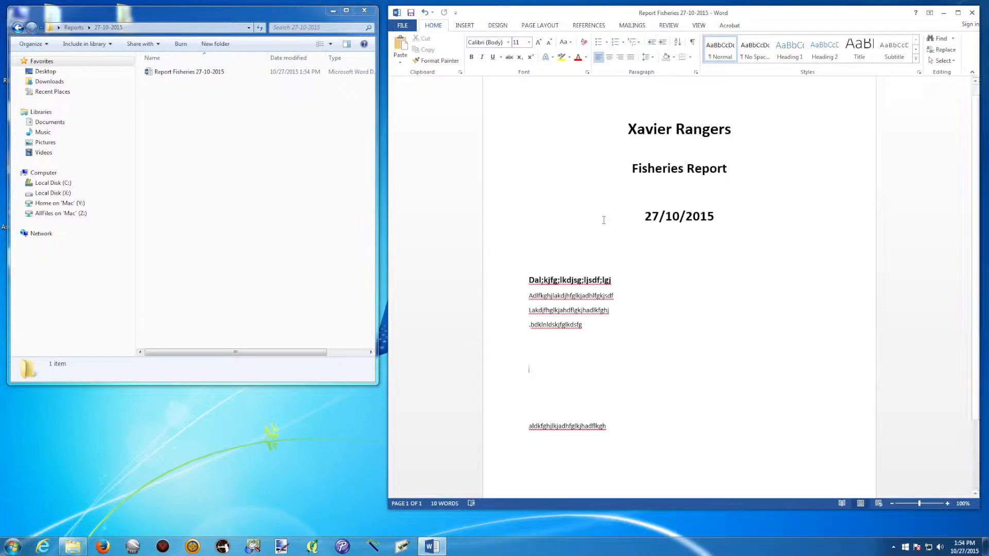
Close the Reports window, open the desktop Photos folder and reposition both windows
click(367, 15)
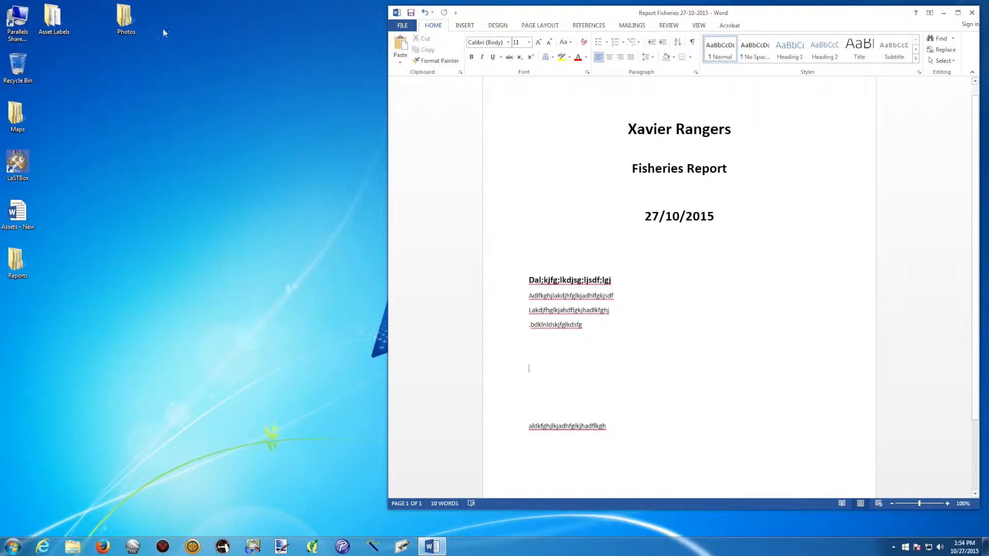
click(129, 18)
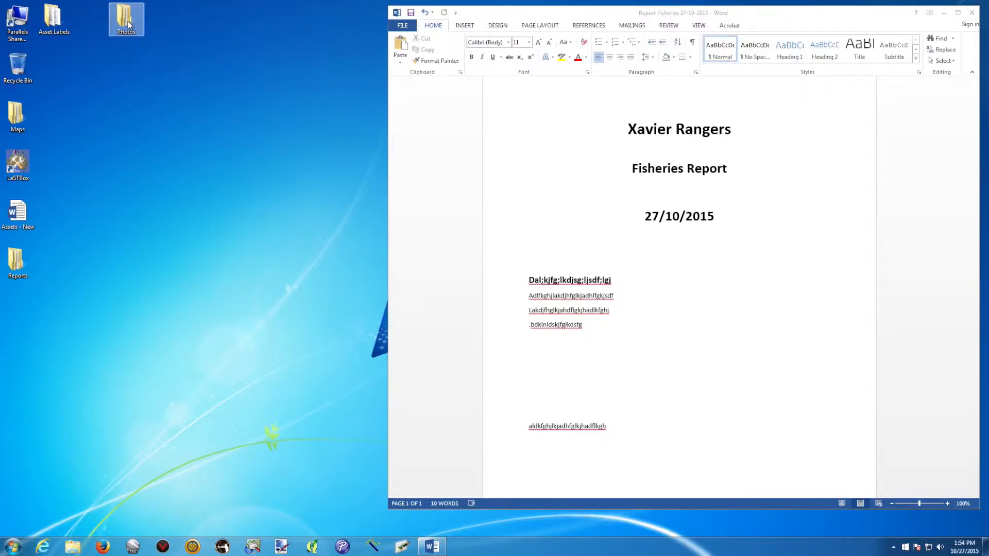
double_click(126, 19)
mouse_move(550, 15)
mouse_down()
mouse_move(532, 13)
mouse_move(549, 12)
mouse_up()
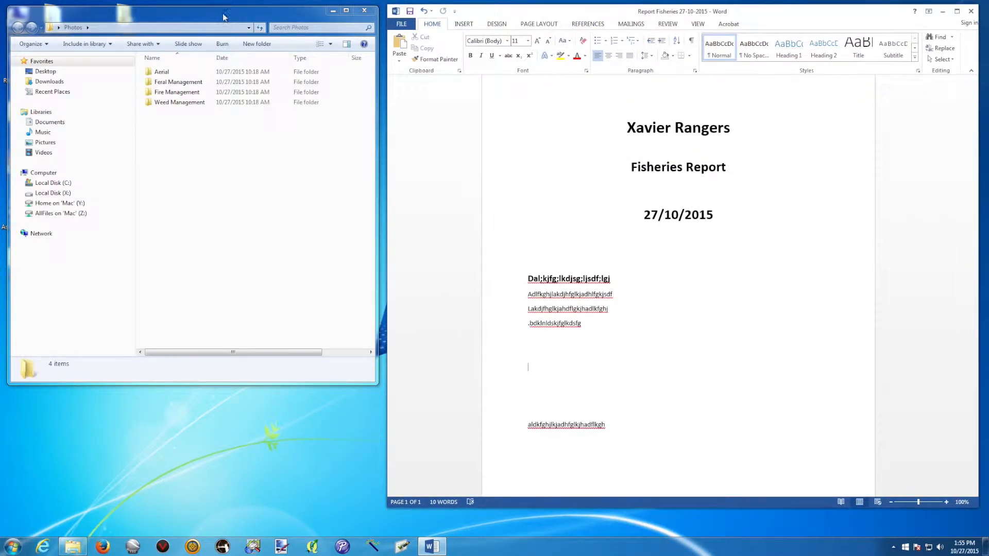
drag(223, 17, 221, 15)
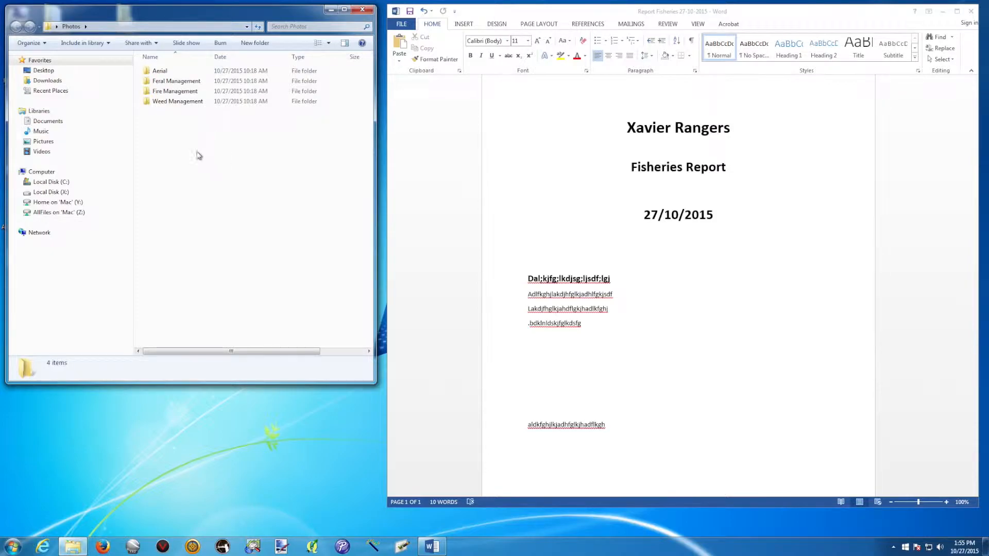
Navigate to Weed Management > 21-10-2015 and enlarge the folder window
double_click(188, 103)
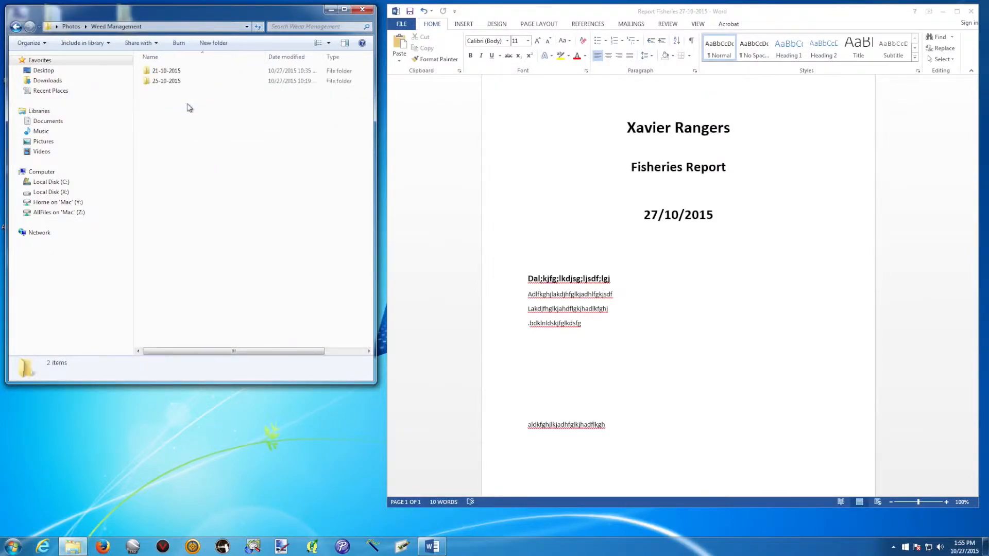
double_click(171, 82)
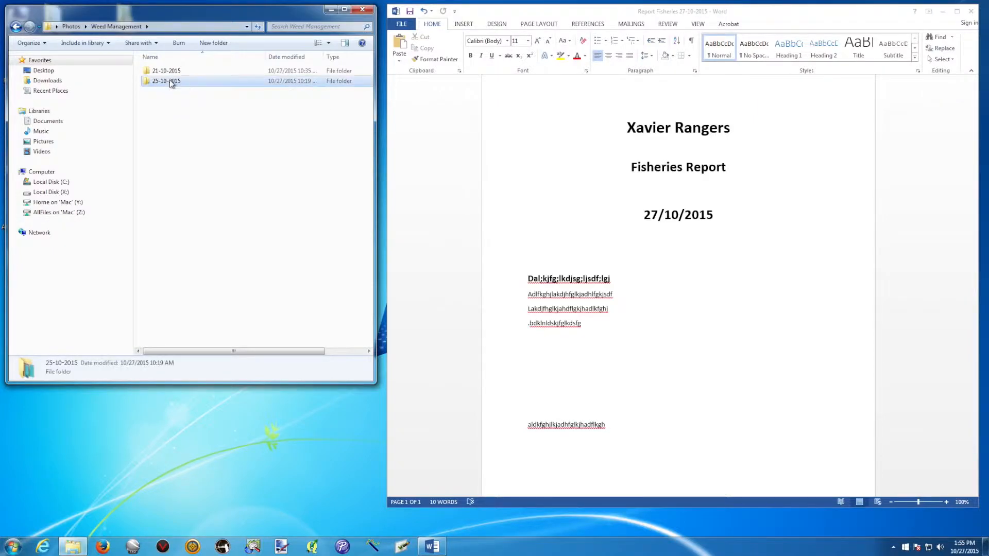
click(16, 26)
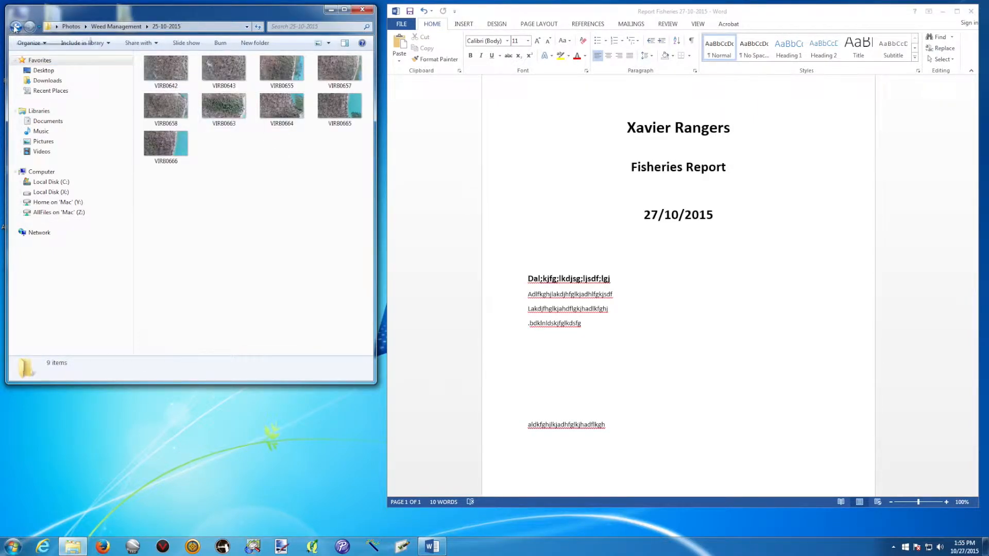
double_click(157, 72)
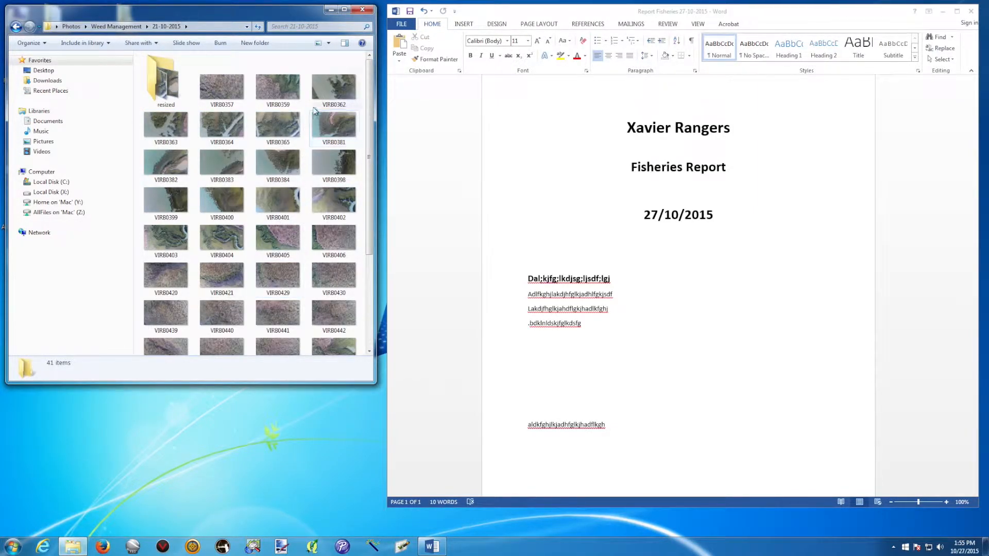
click(235, 89)
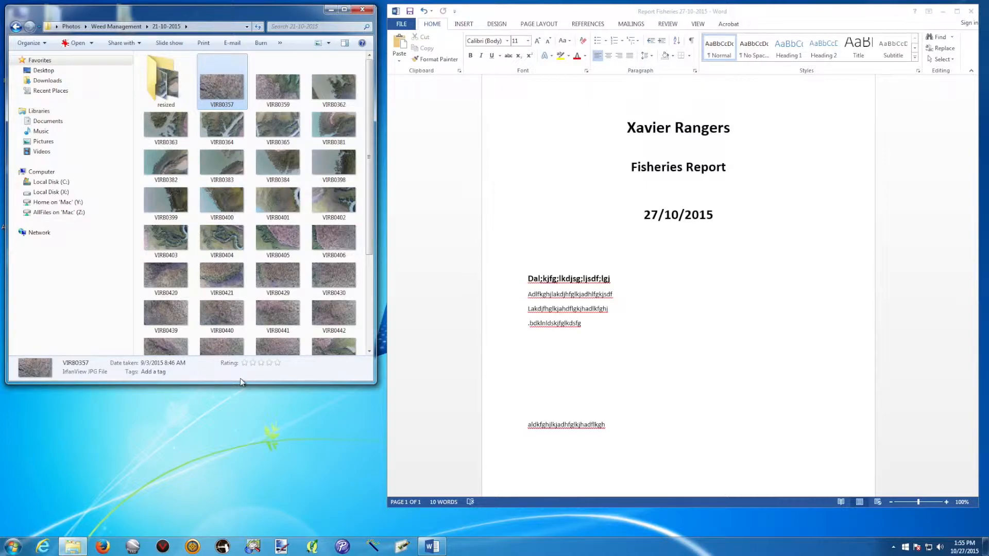
drag(371, 384, 376, 420)
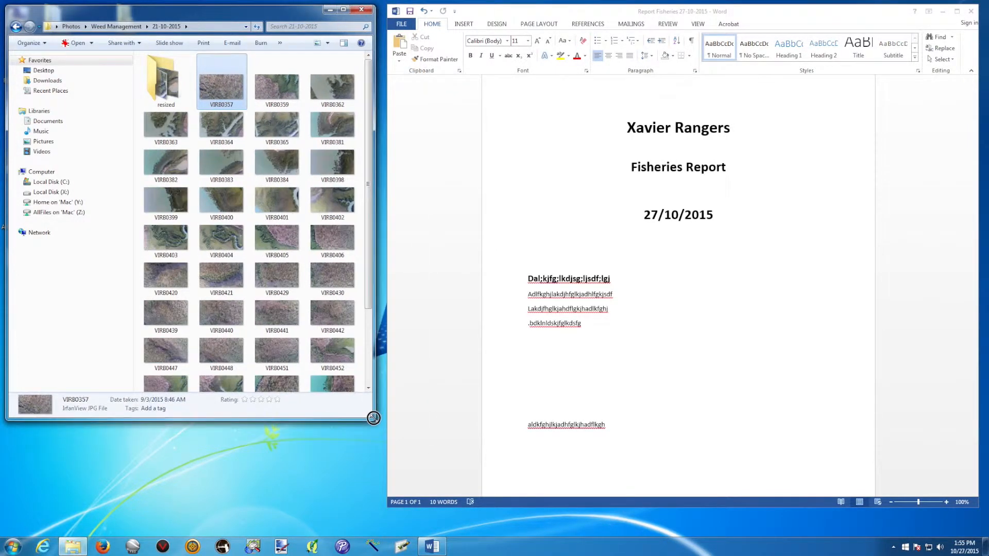
Open the resized subfolder and select the VIRB0357 photo
double_click(163, 78)
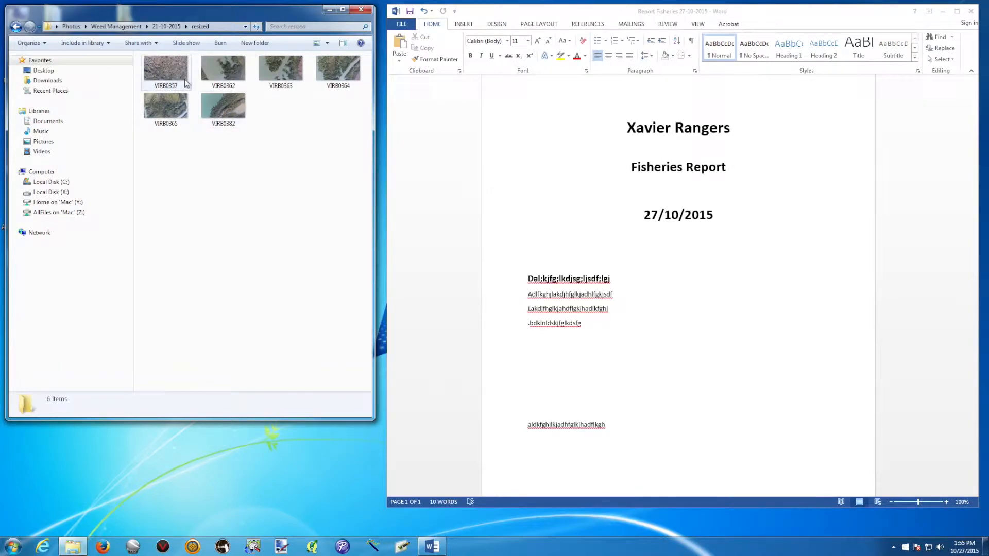
click(185, 84)
drag(369, 416, 420, 441)
click(238, 86)
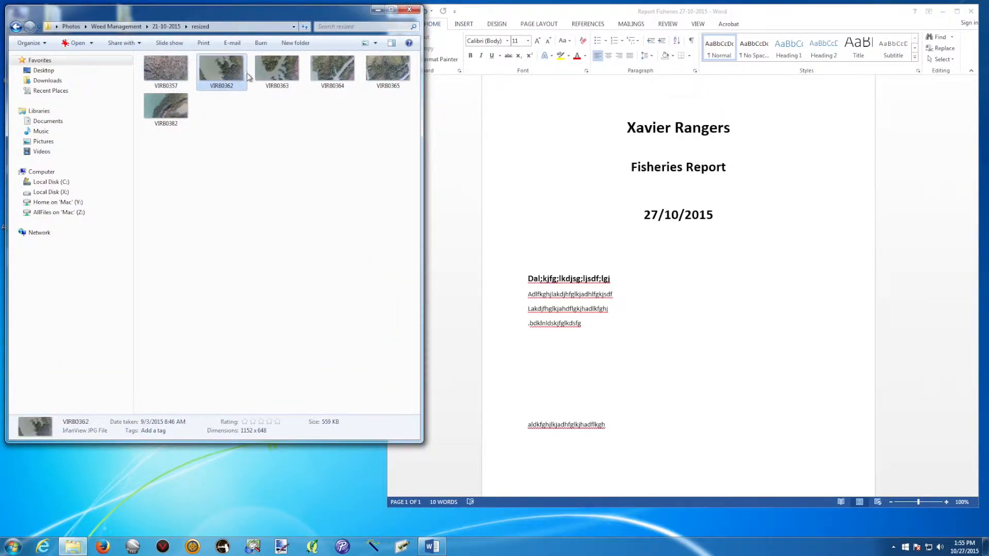
drag(420, 441, 375, 371)
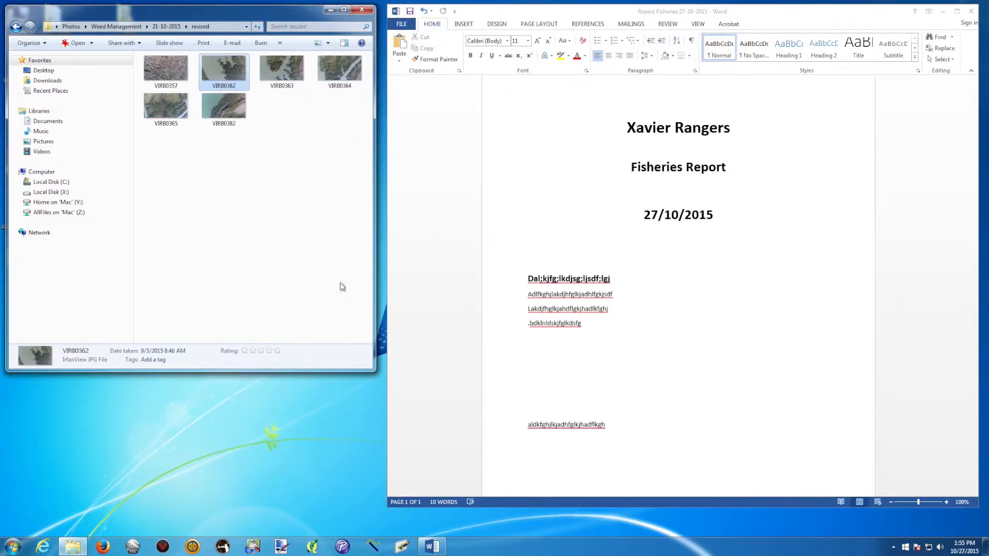
click(249, 183)
click(172, 67)
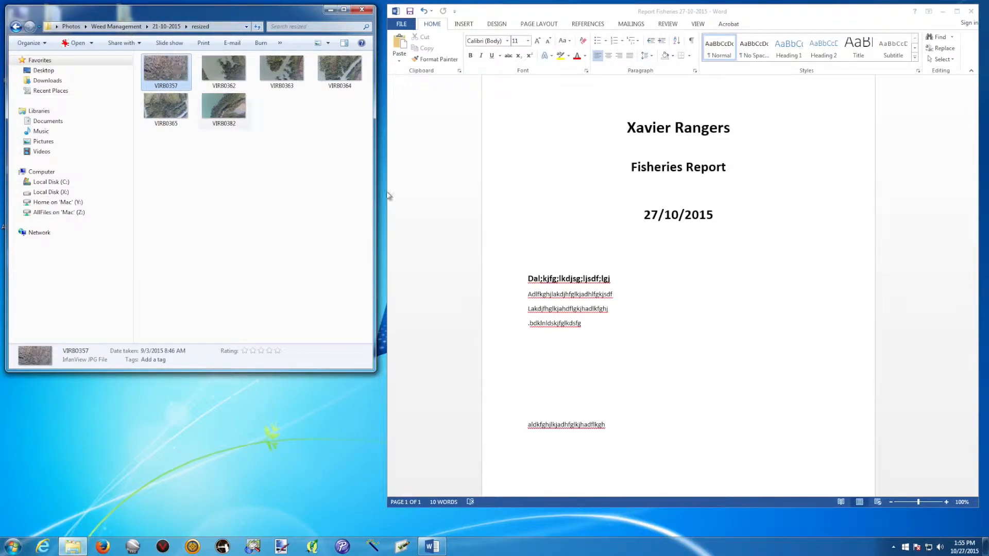
Drag the VIRB0357 photo into the report at the blank line below the body text
click(554, 341)
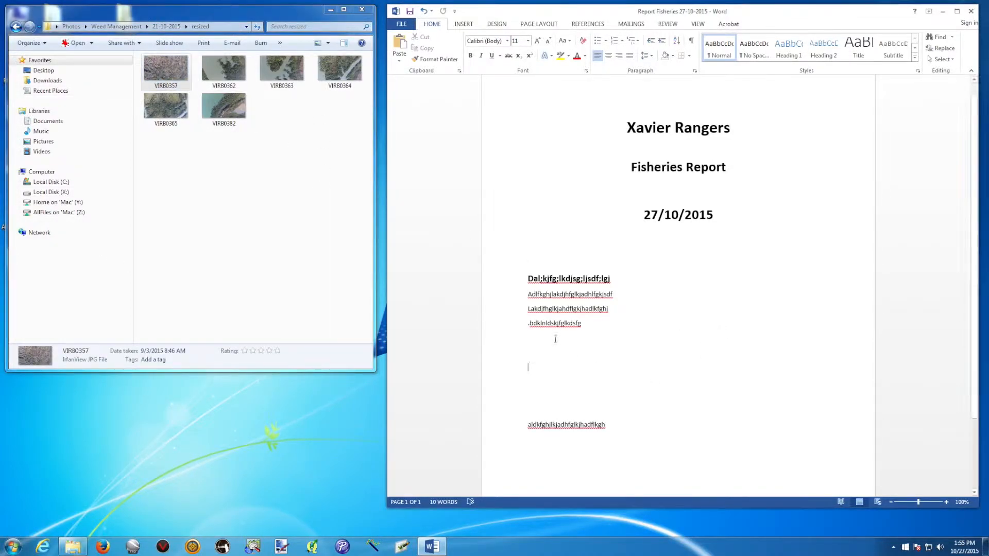
drag(165, 69, 532, 355)
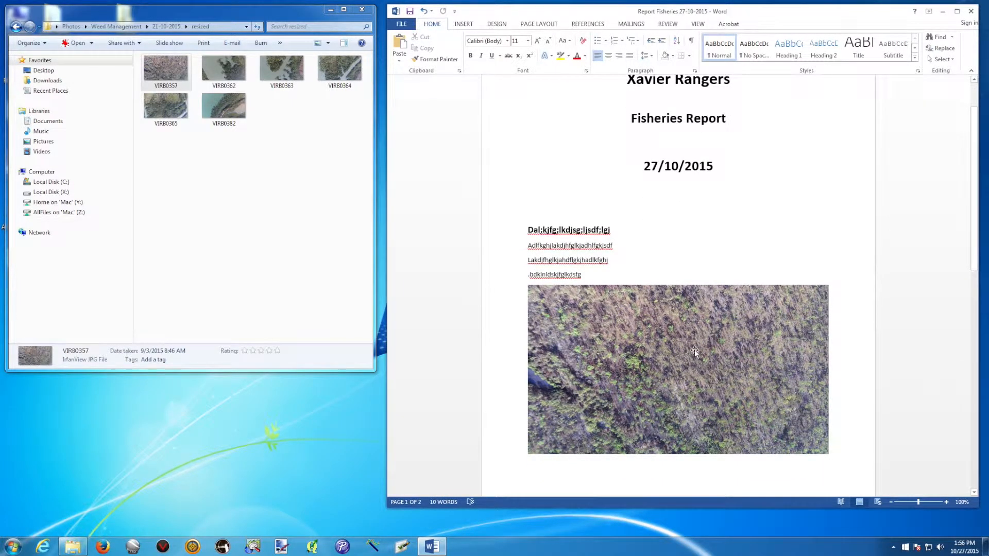
click(694, 352)
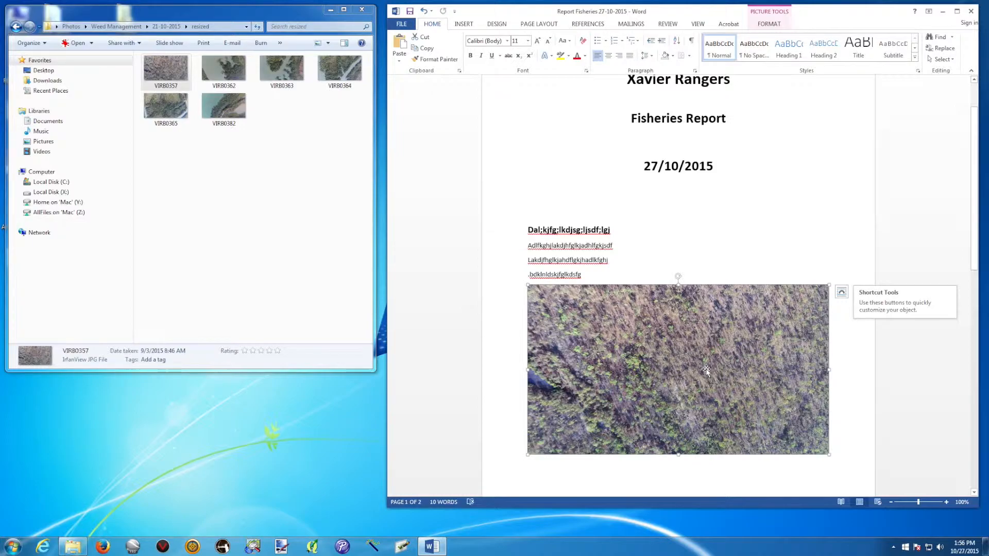
Set square text wrapping on the photo, shrink it and move it right
right_click(635, 354)
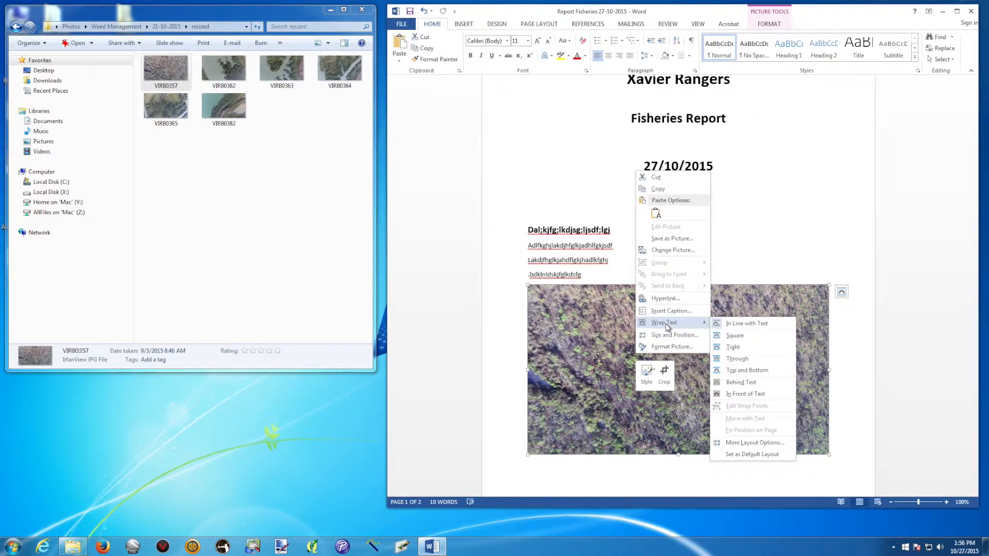
click(587, 336)
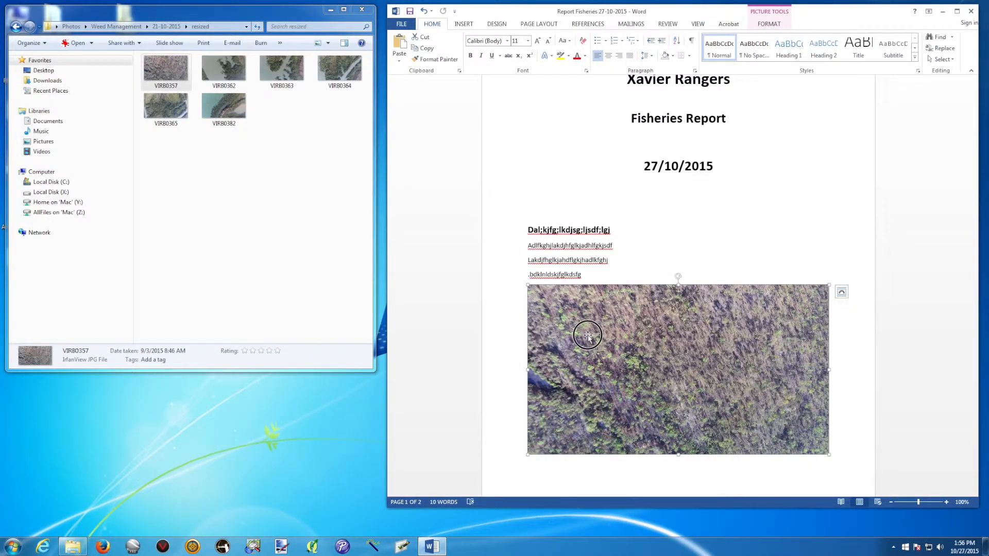
right_click(659, 371)
mouse_move(690, 339)
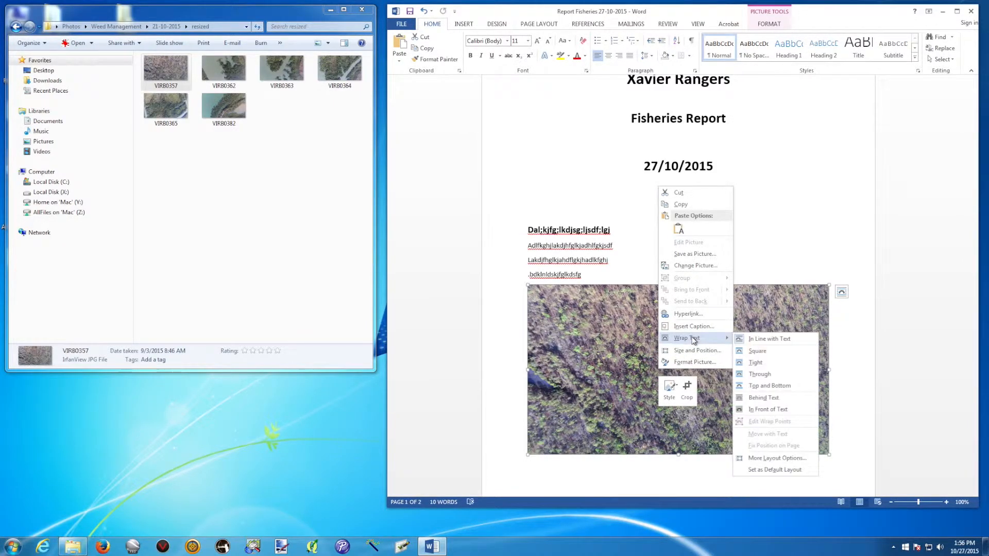
click(764, 352)
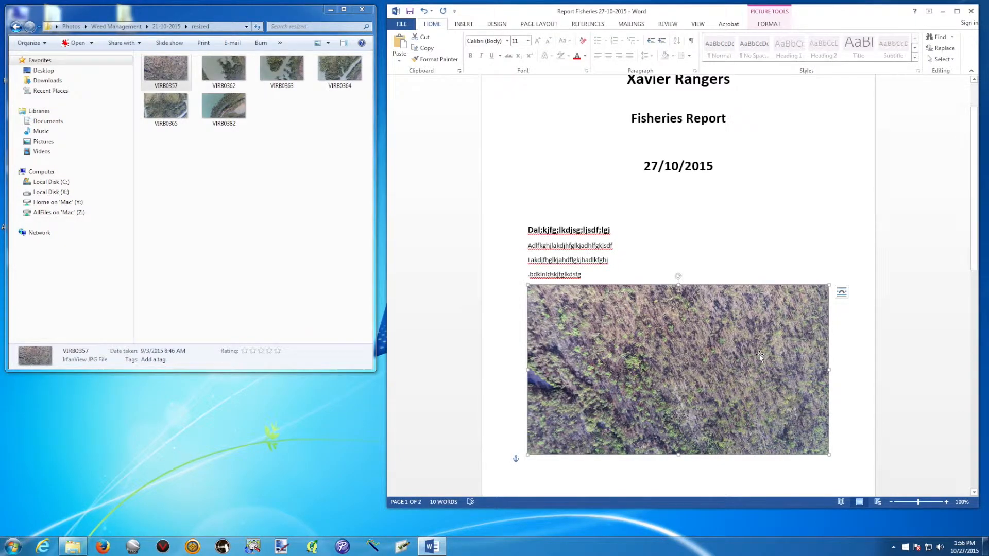
drag(830, 456, 762, 423)
drag(632, 366, 676, 366)
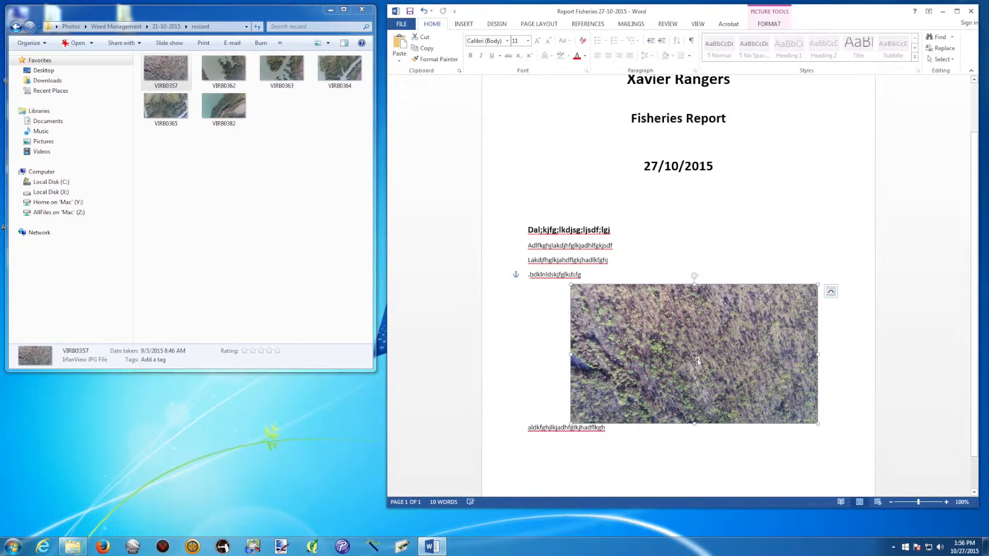
click(834, 391)
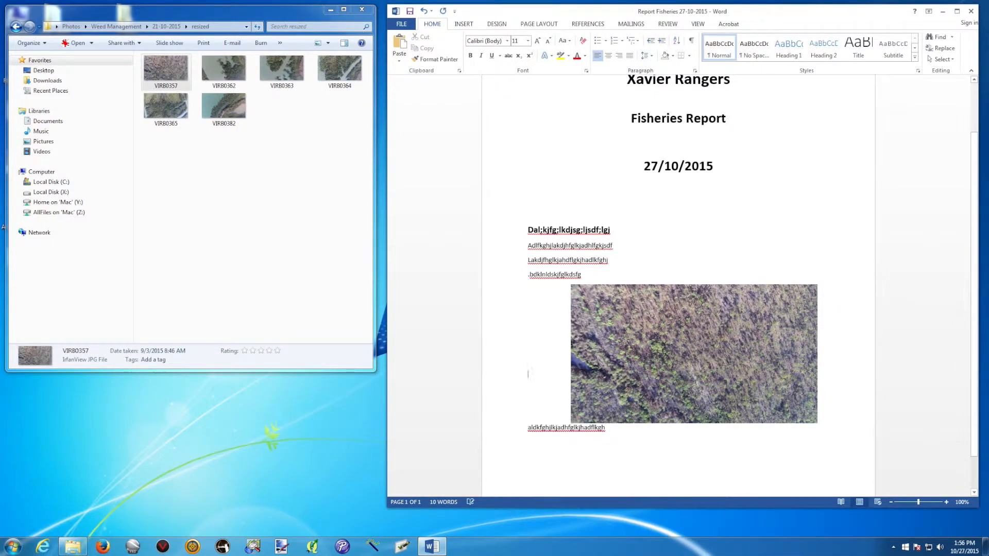
Add blank lines below the body text and scroll down to page 2
key(Return)
key(Return)
click(612, 275)
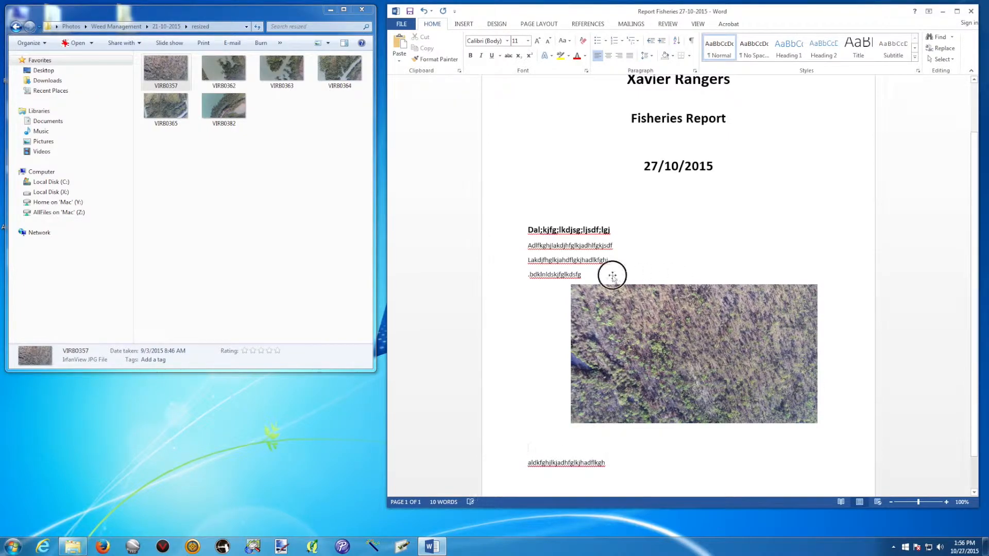
key(Return)
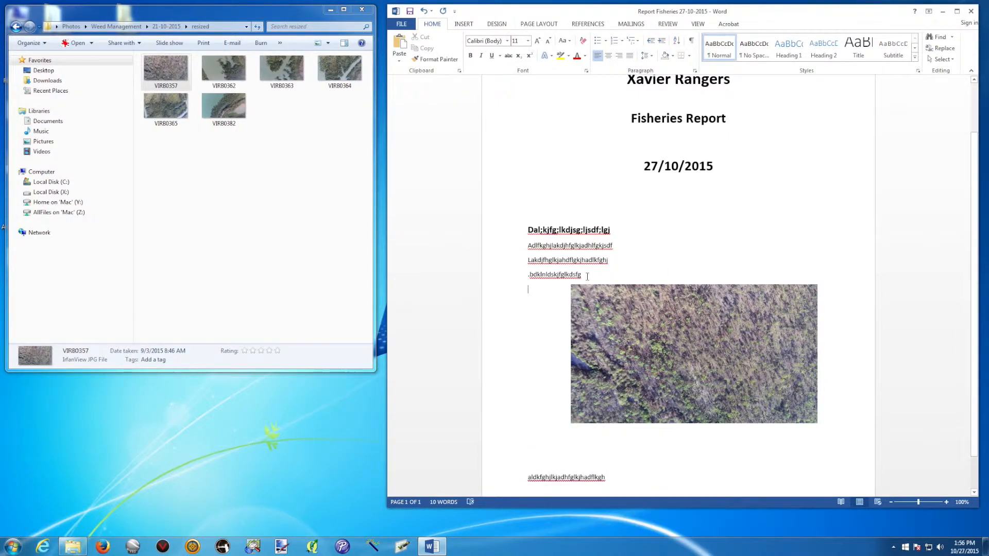
key(Return)
scroll(625, 349, down, 1)
drag(640, 334, 623, 349)
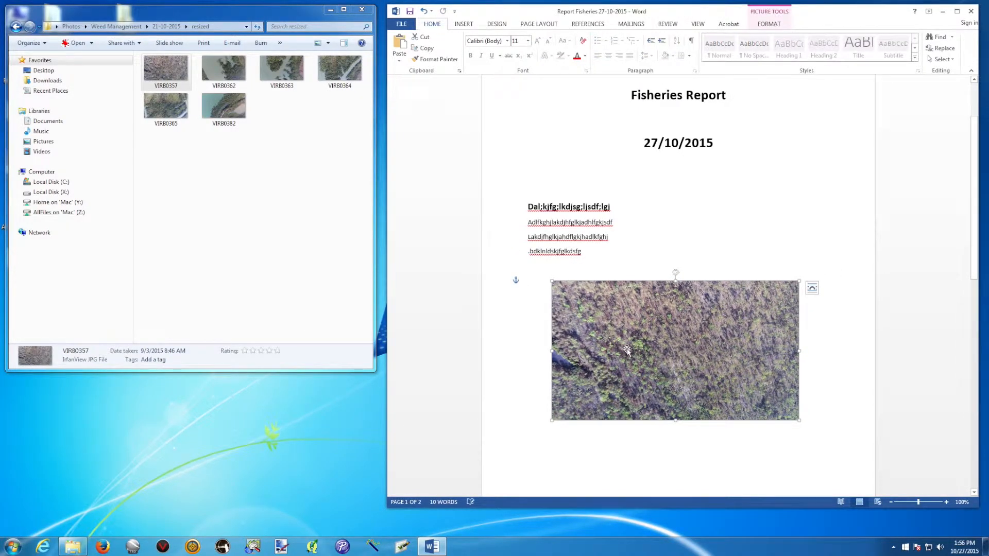
scroll(815, 357, down, 5)
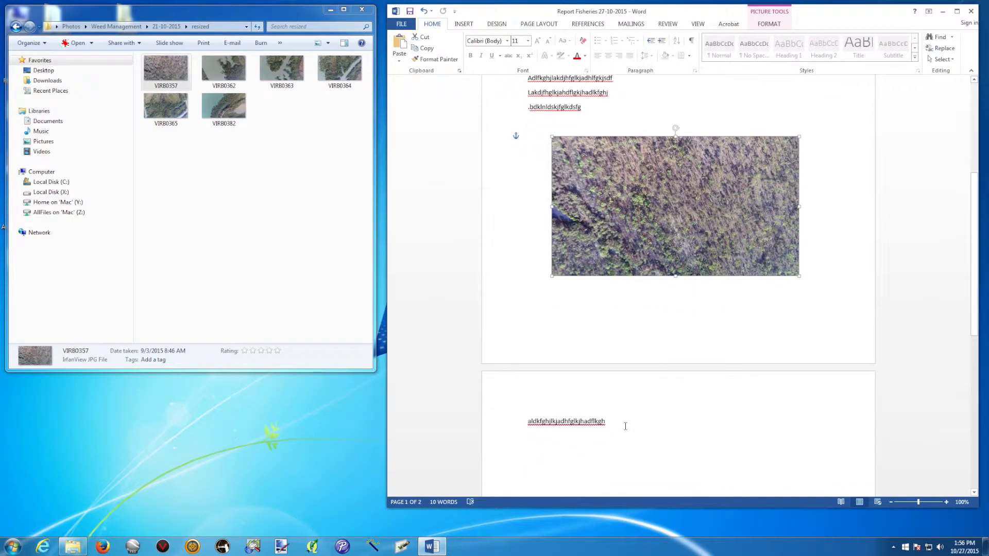
scroll(625, 422, down, 4)
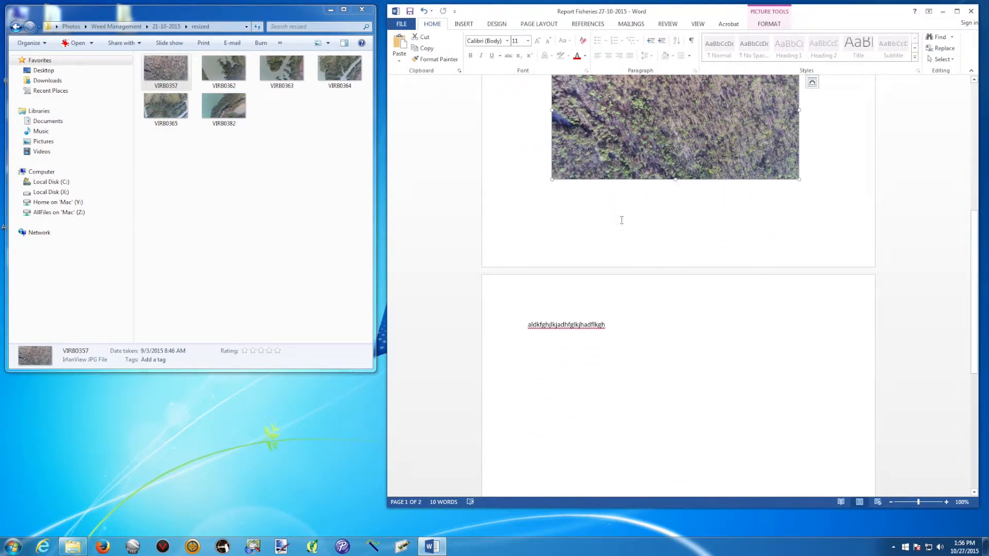
Below page 2's first line, add the text line 'Dgklds;lkgj;lsdkjfgl;kjsd' and a blank line, then place the cursor on that blank line
click(600, 360)
key(Return)
key(Return)
key(Return)
text(Dgklds;lkgj;lsdkjfgl;kjsd)
key(Return)
key(Return)
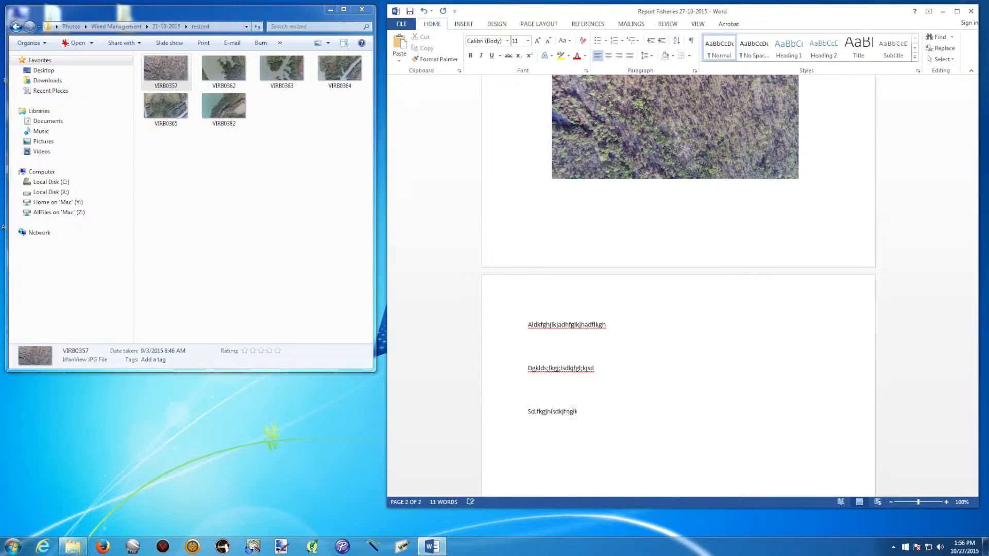
click(538, 382)
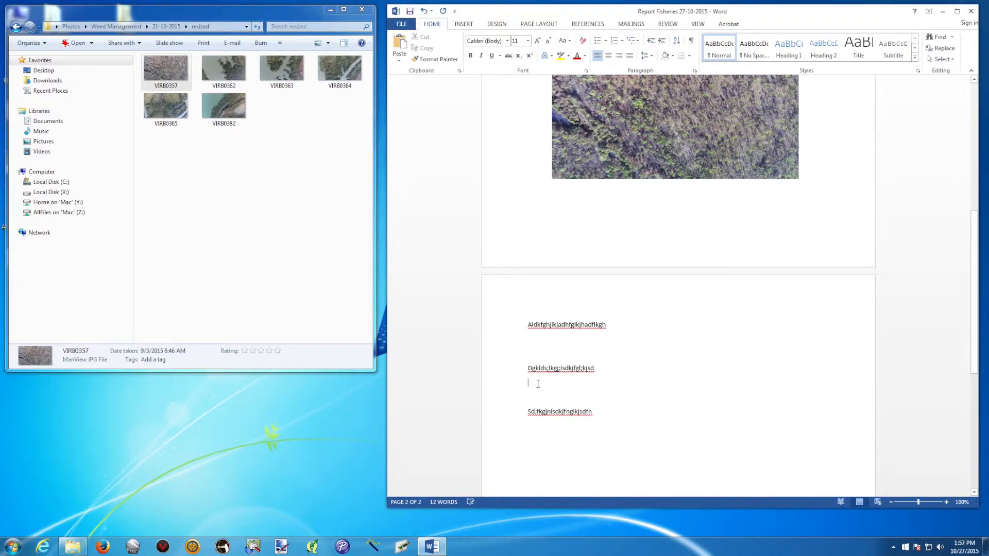
Drag the VIRB0363 photo from Explorer onto page 2 below the second line
click(289, 79)
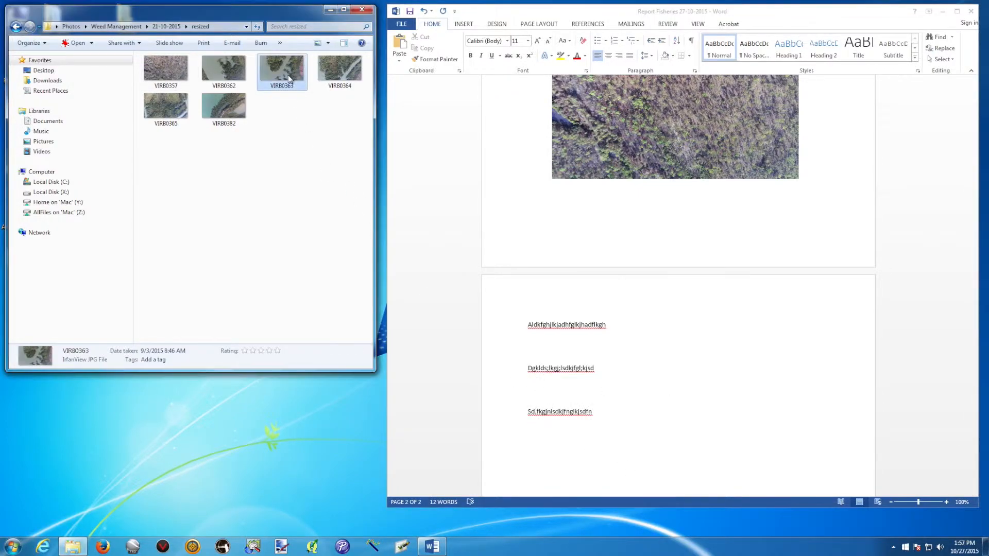
drag(283, 69, 537, 394)
scroll(721, 309, down, 2)
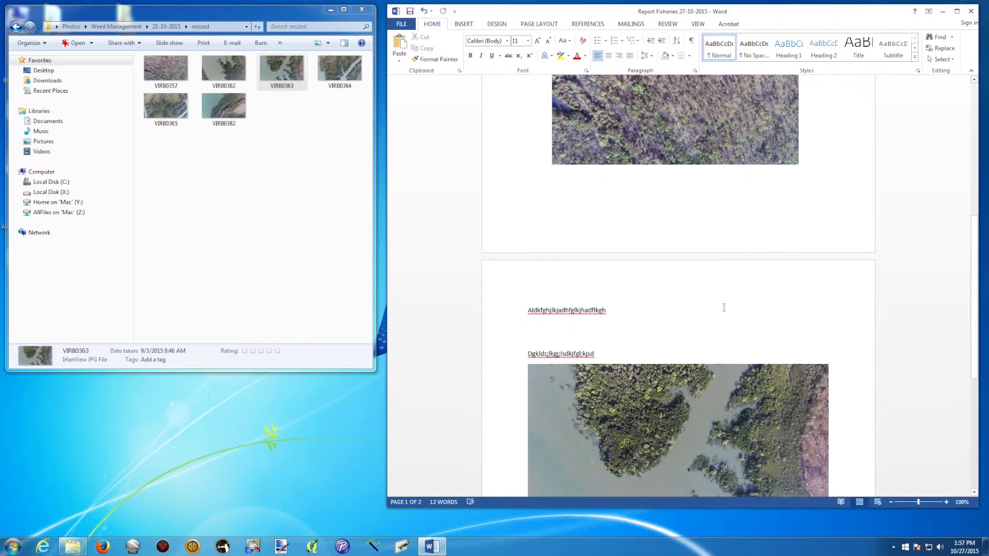
scroll(734, 308, down, 2)
Set the photo's text wrapping to Square and nudge it slightly down and right
right_click(653, 340)
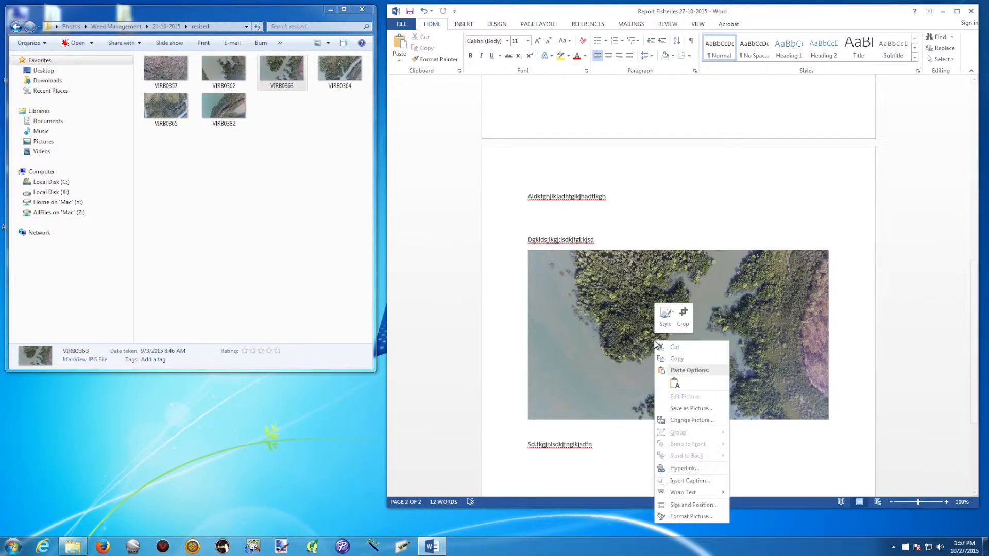
mouse_move(687, 493)
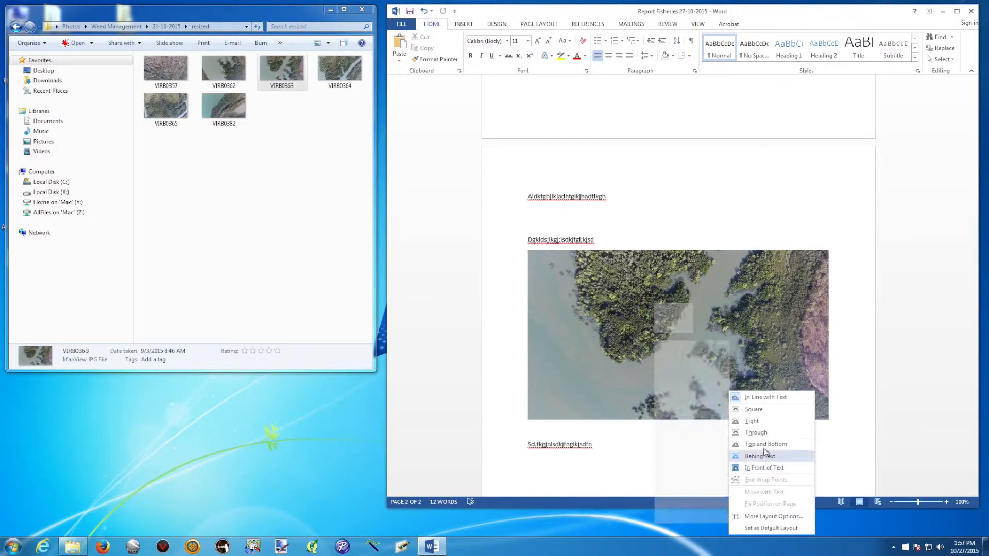
click(759, 413)
mouse_move(683, 317)
mouse_down()
mouse_move(668, 349)
mouse_move(672, 329)
mouse_up()
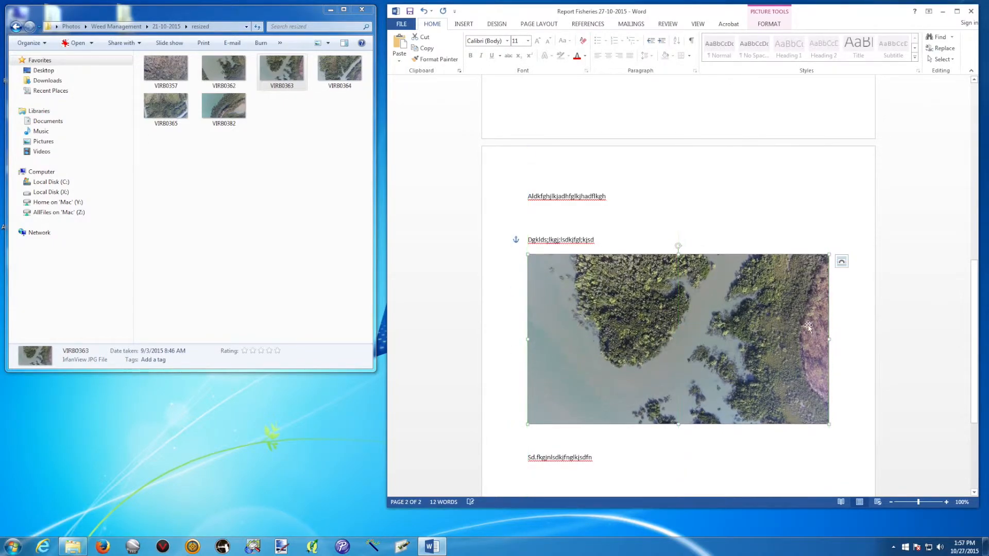
drag(767, 344, 781, 346)
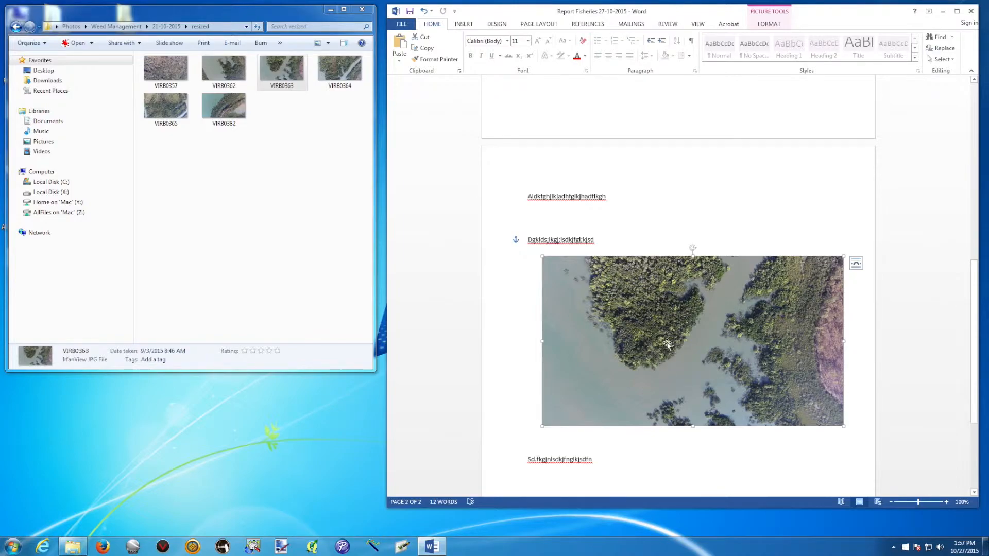
scroll(666, 240, up, 15)
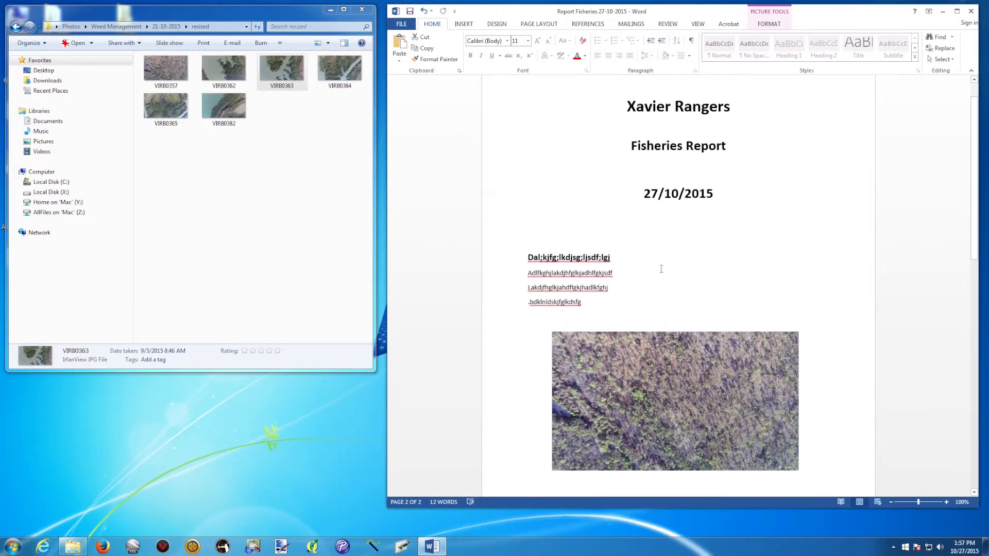
Check the three centred title lines and both pages, then save the report
drag(630, 144, 713, 228)
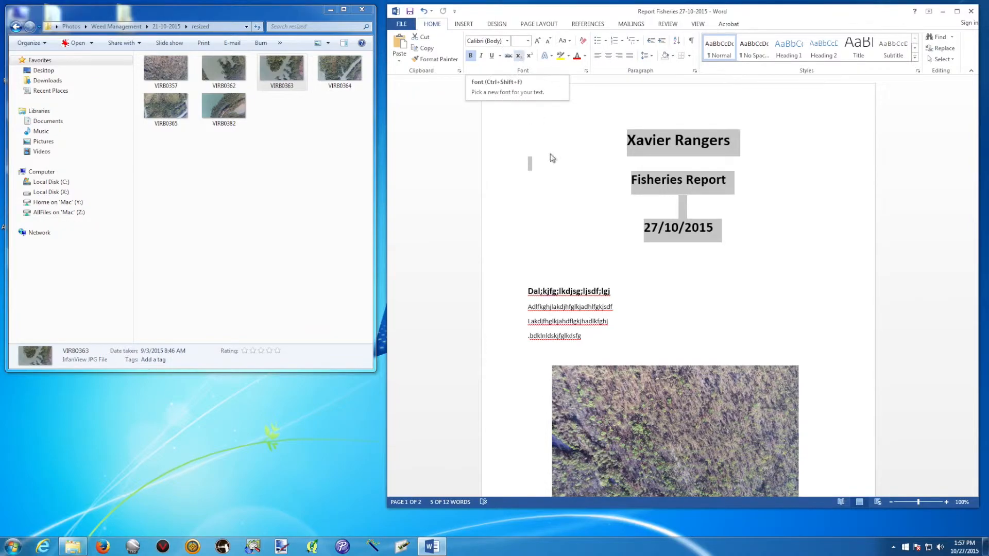
click(576, 225)
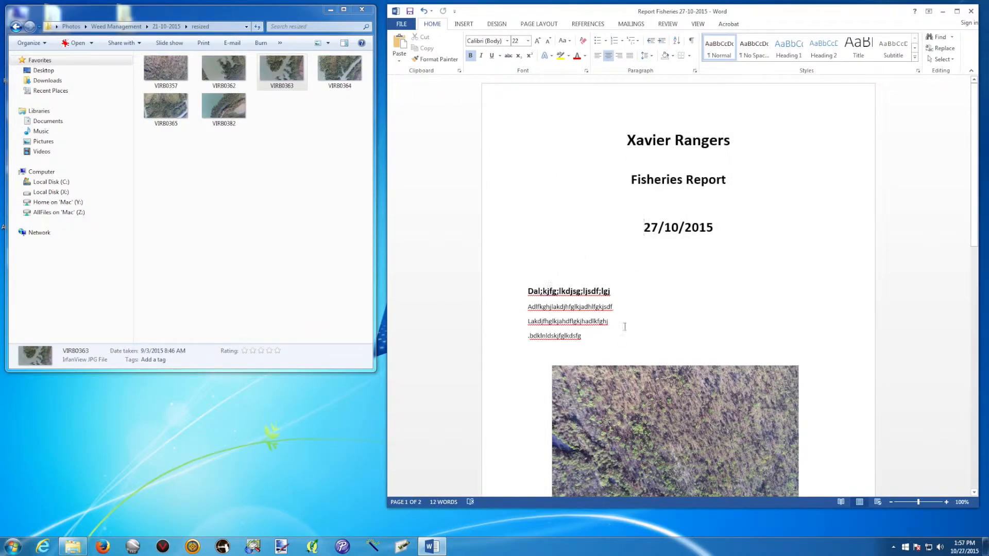
scroll(640, 269, down, 4)
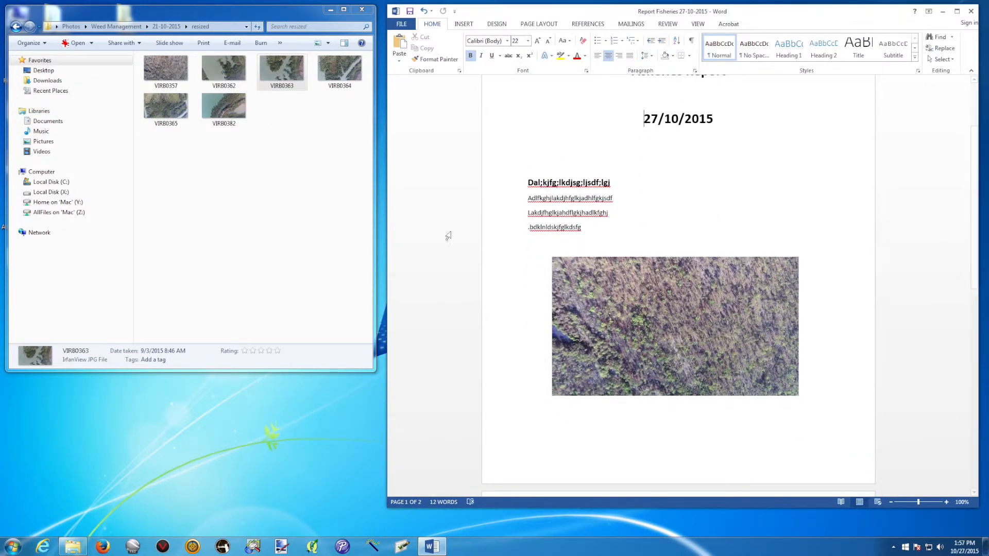
scroll(651, 306, down, 4)
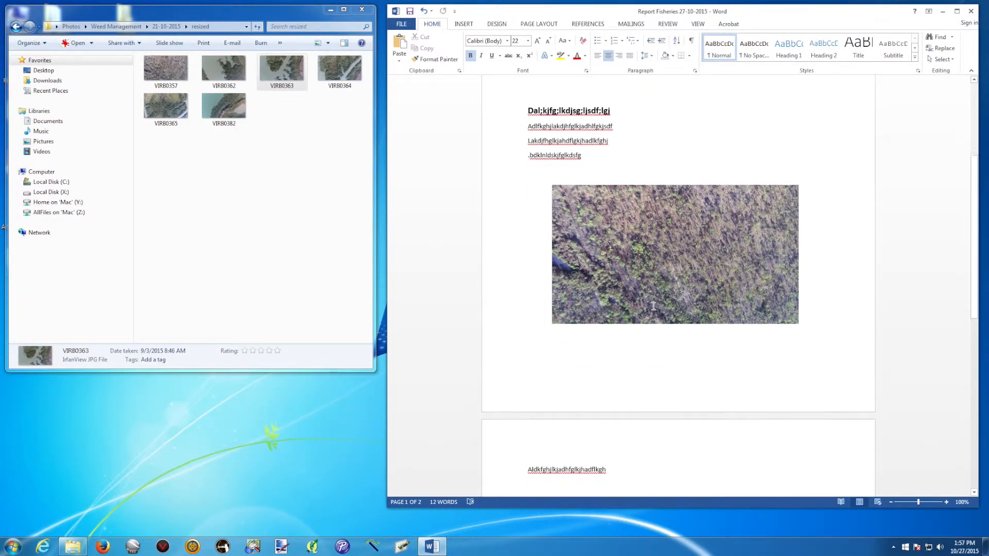
scroll(652, 306, up, 5)
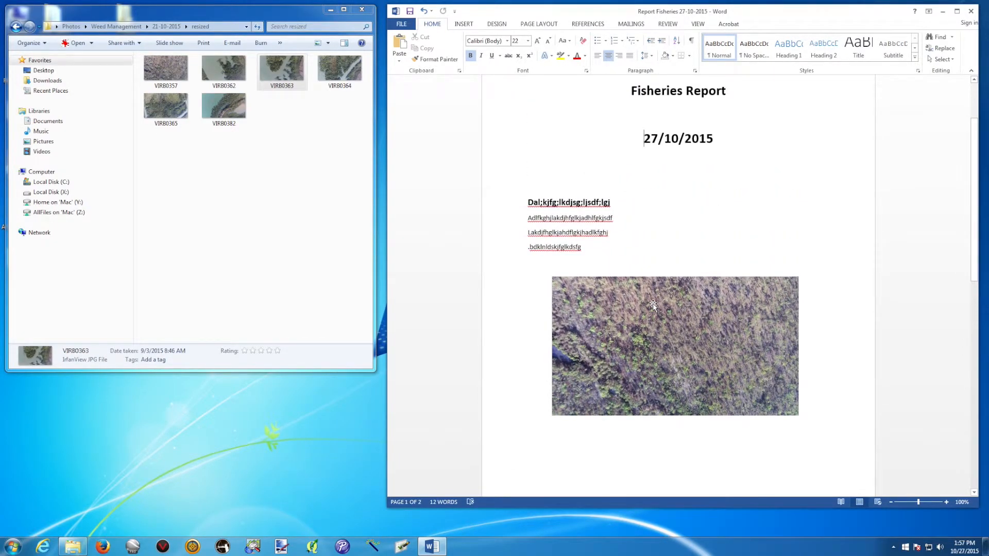
scroll(601, 231, up, 3)
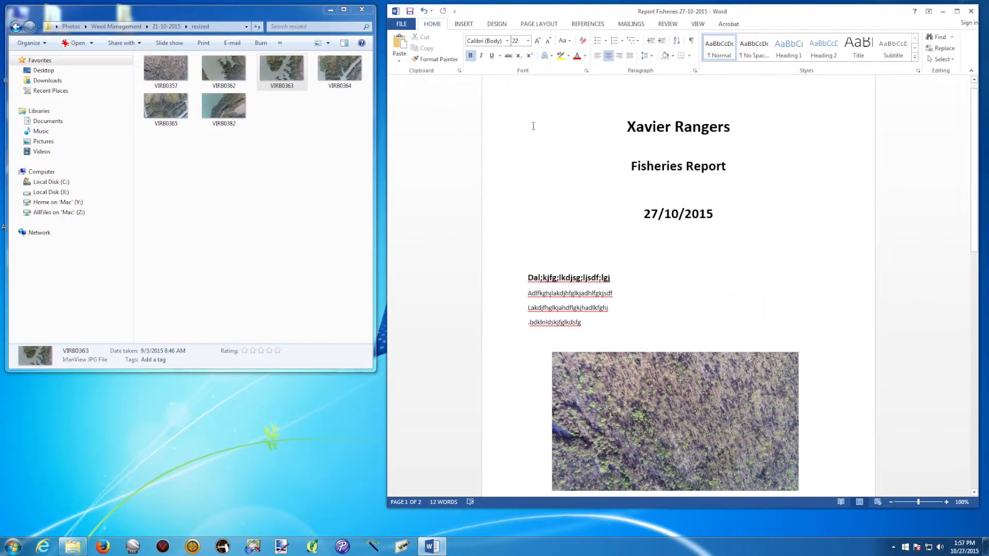
click(409, 13)
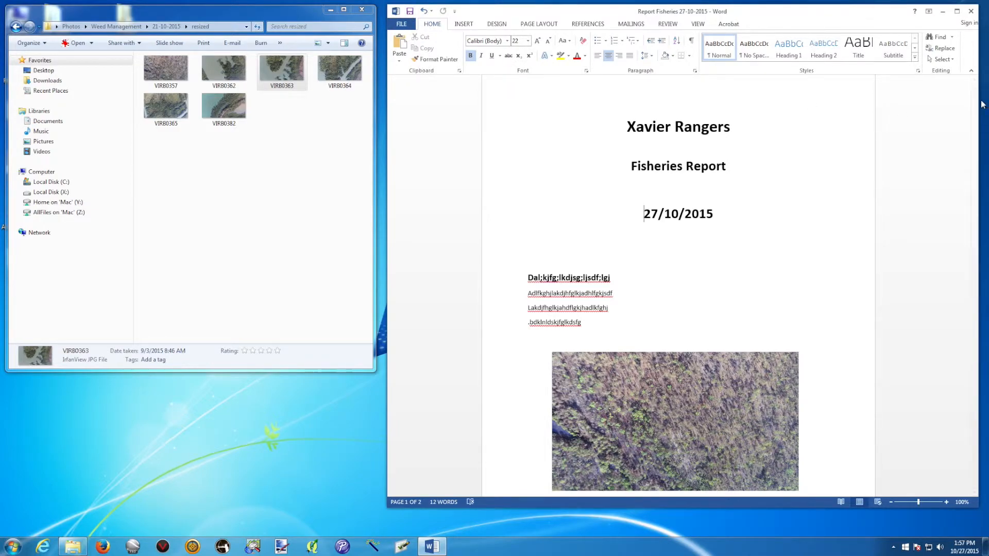
Close Word and the photos folder, then reopen Report Fisheries 27-10-2015 from Reports > 27-10-2015
click(970, 11)
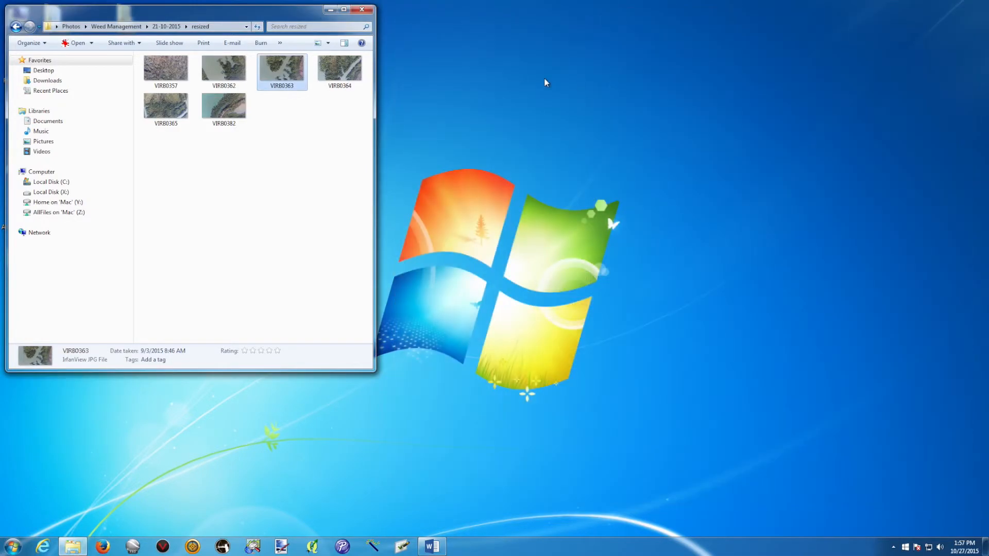
key(alt+F4)
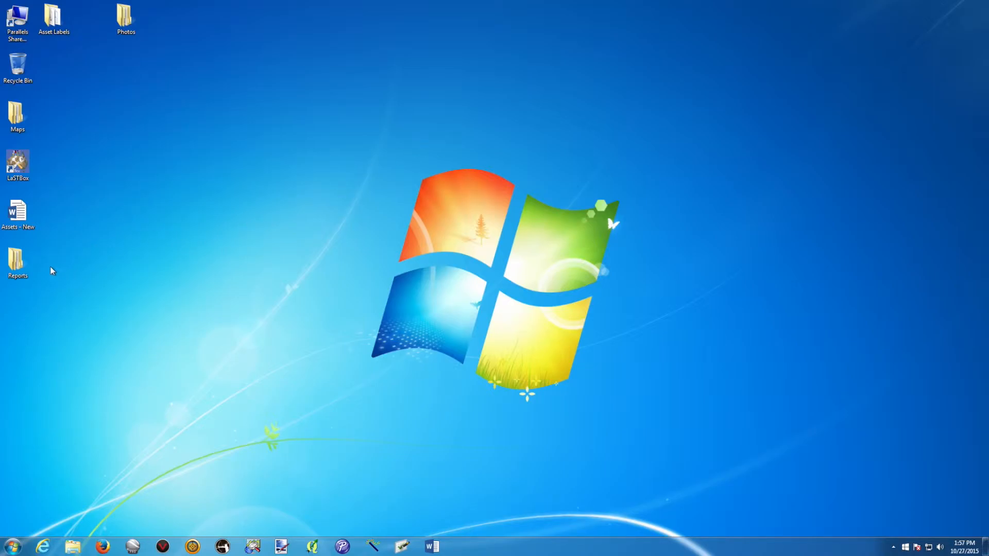
double_click(16, 260)
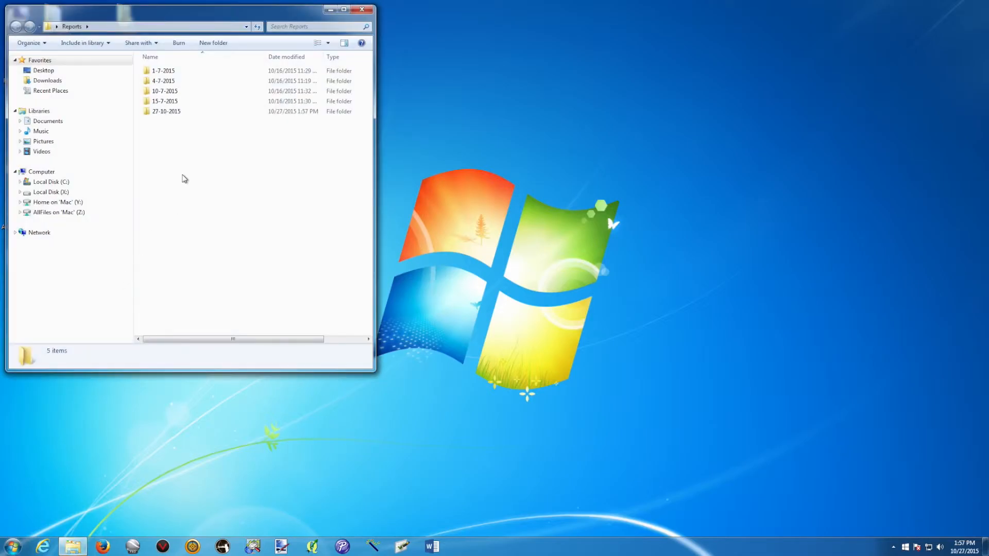
double_click(163, 112)
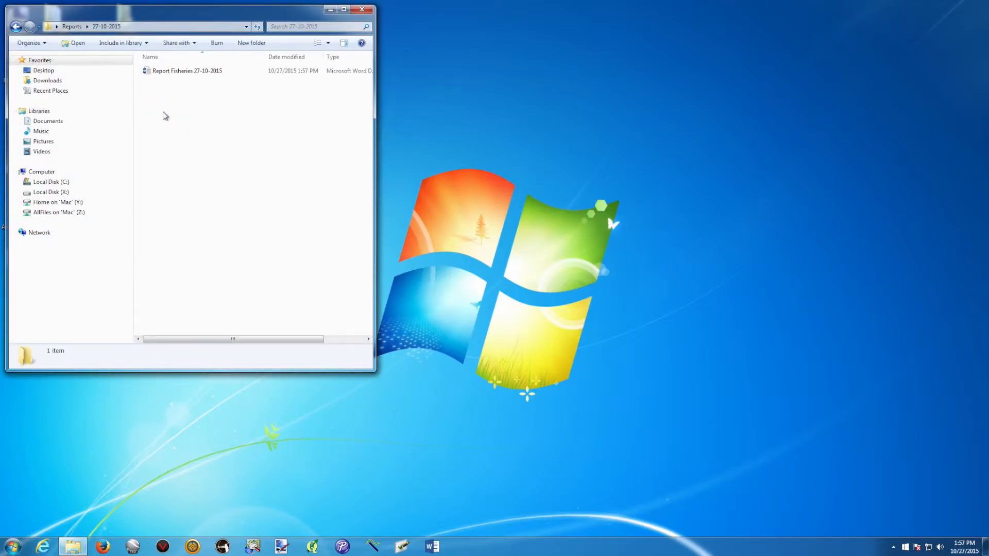
click(184, 77)
double_click(177, 72)
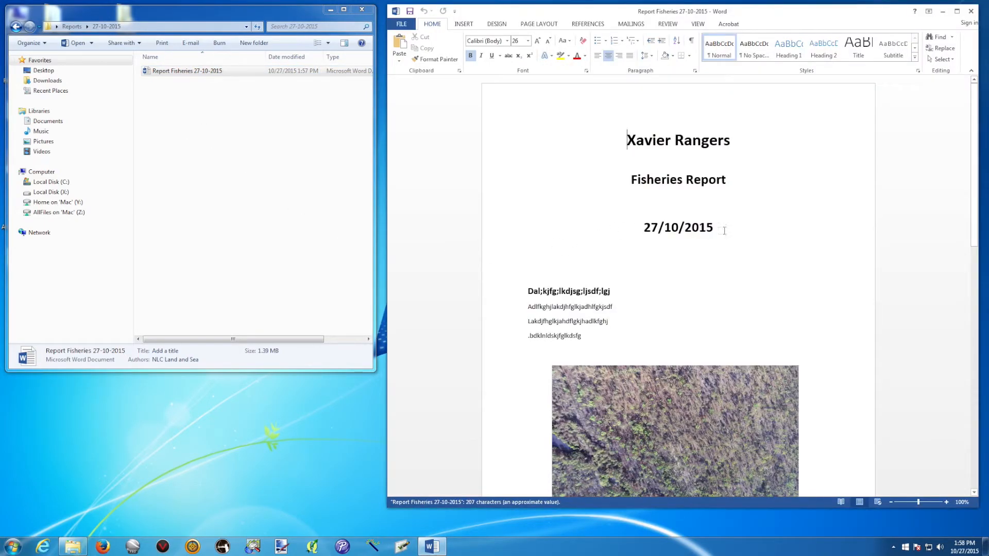
Scroll through both pages of the reopened report, then close Word
scroll(723, 232, down, 5)
scroll(723, 231, down, 2)
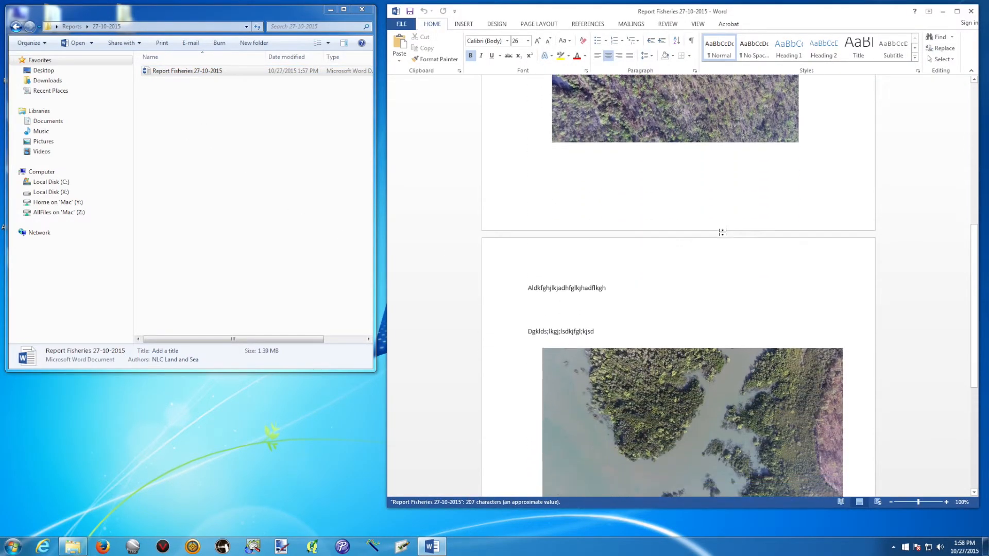
scroll(716, 195, up, 7)
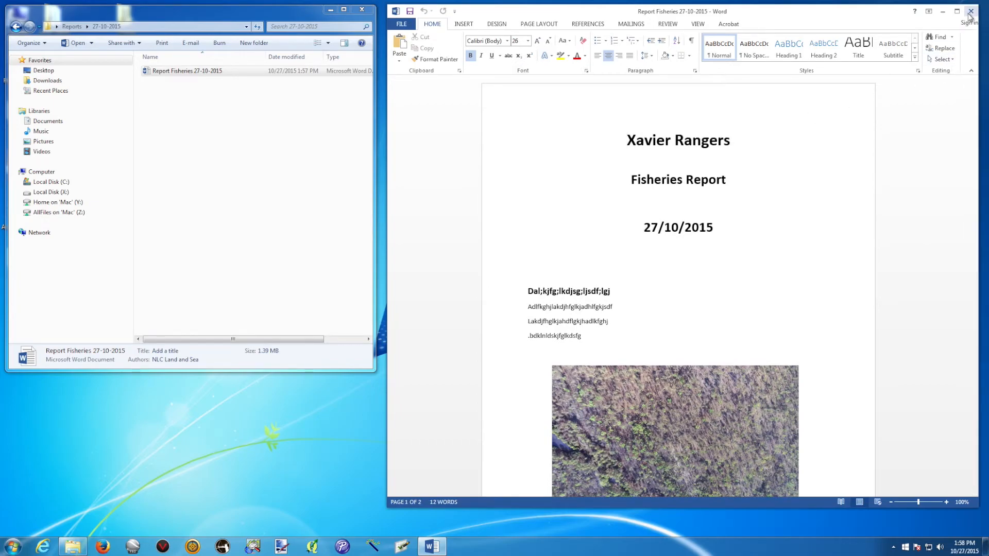
click(969, 11)
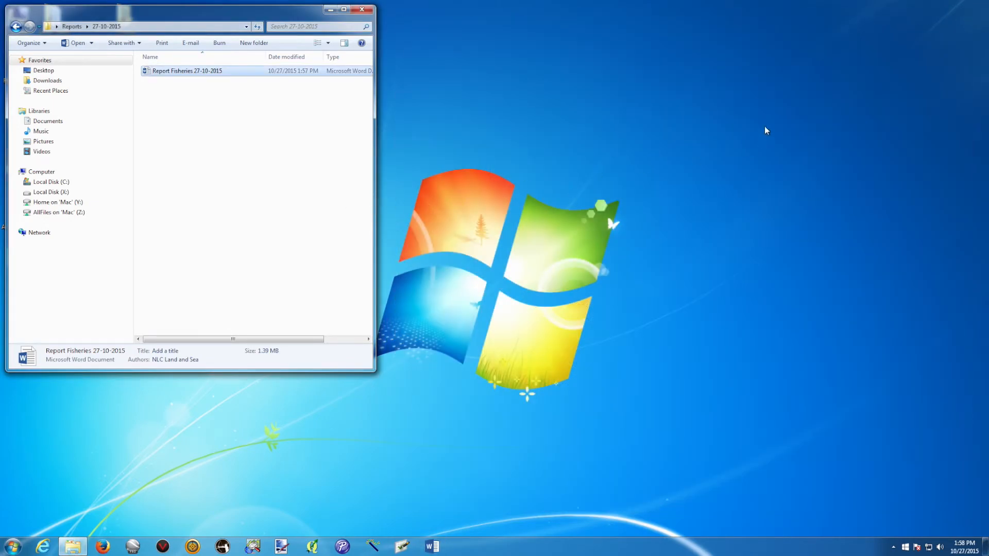
Launch Firefox, move its window right, and drag the report file toward it
click(102, 546)
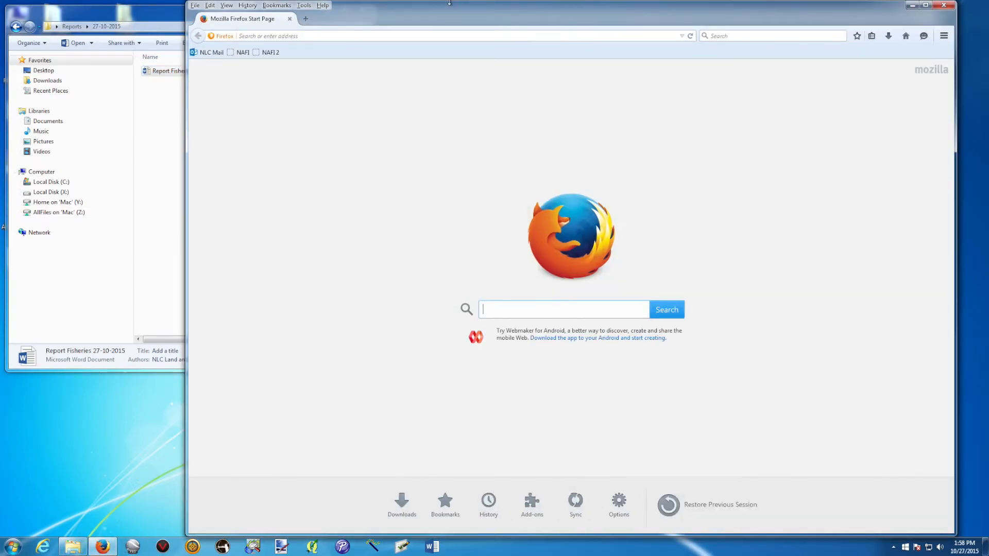
drag(422, 26, 611, 7)
drag(242, 70, 191, 150)
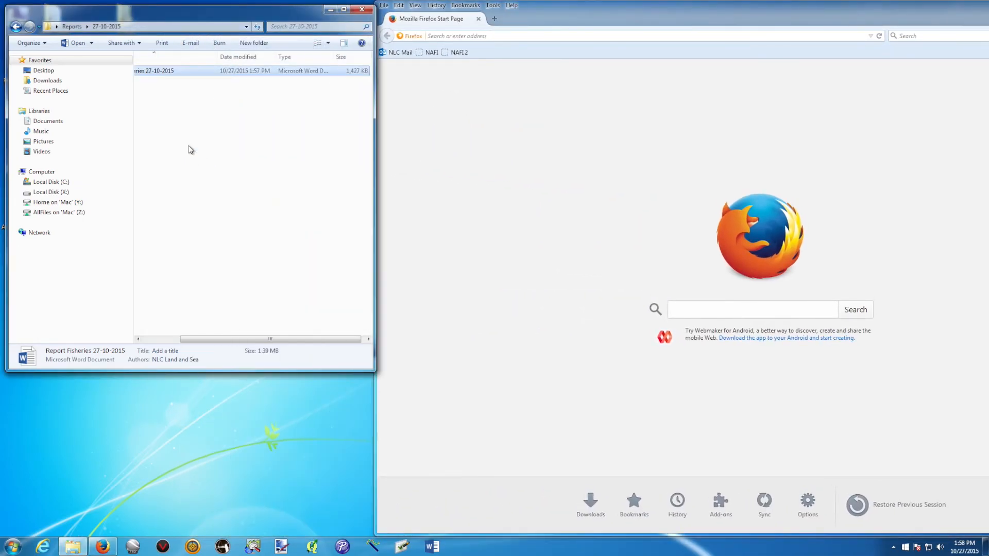